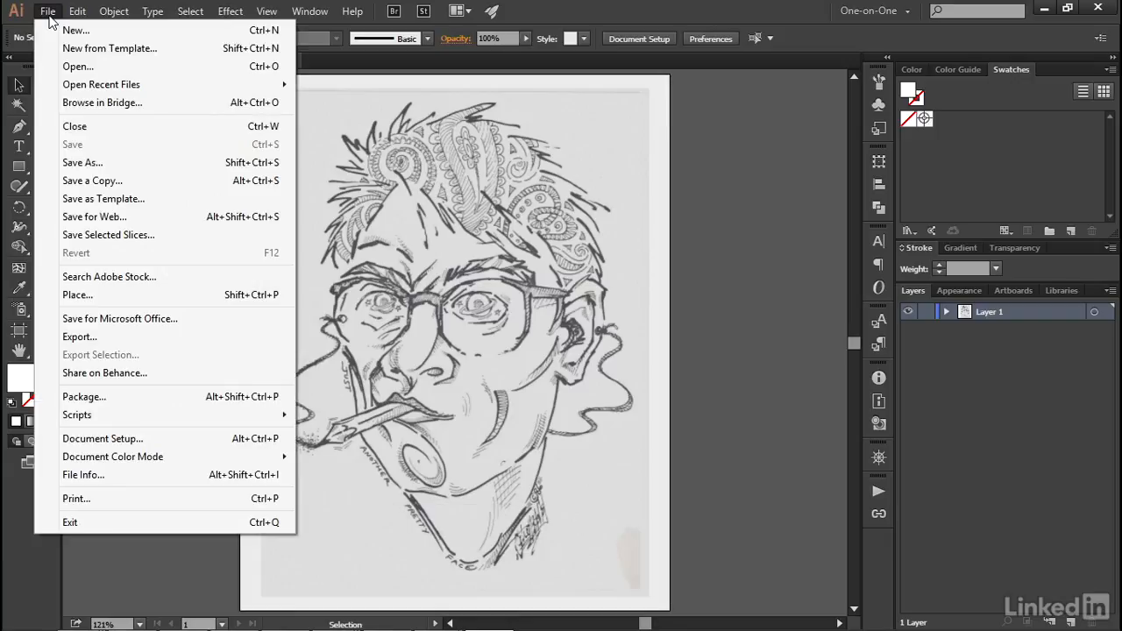
Step: Create a new document with the Basic RGB profile in portrait orientation, 560 pt wide by 960 pt high
click(100, 30)
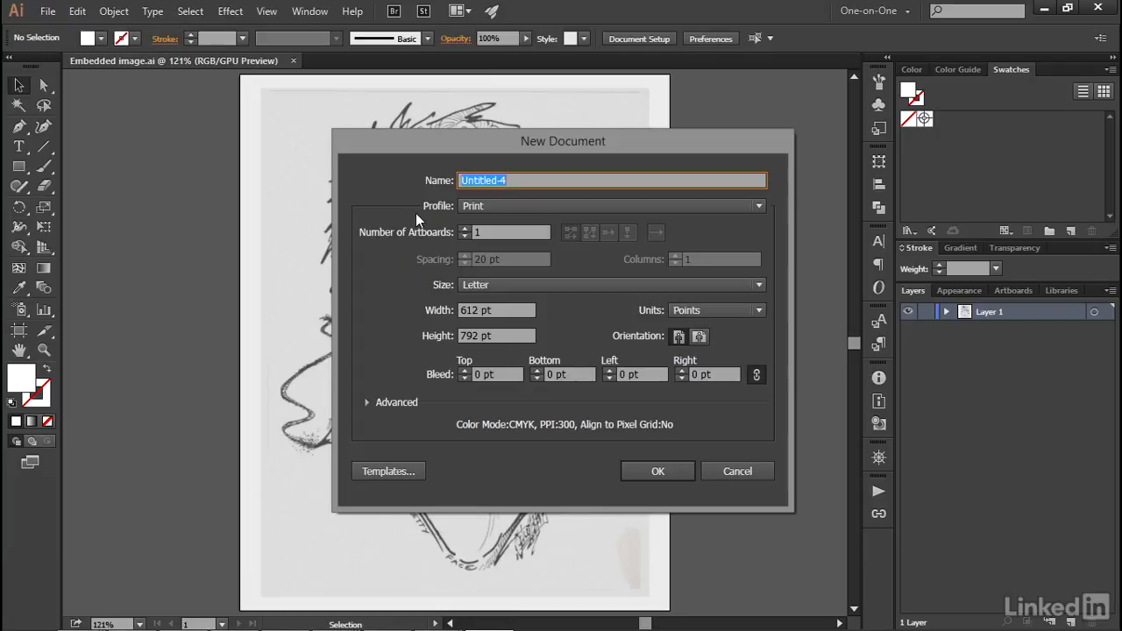
click(500, 206)
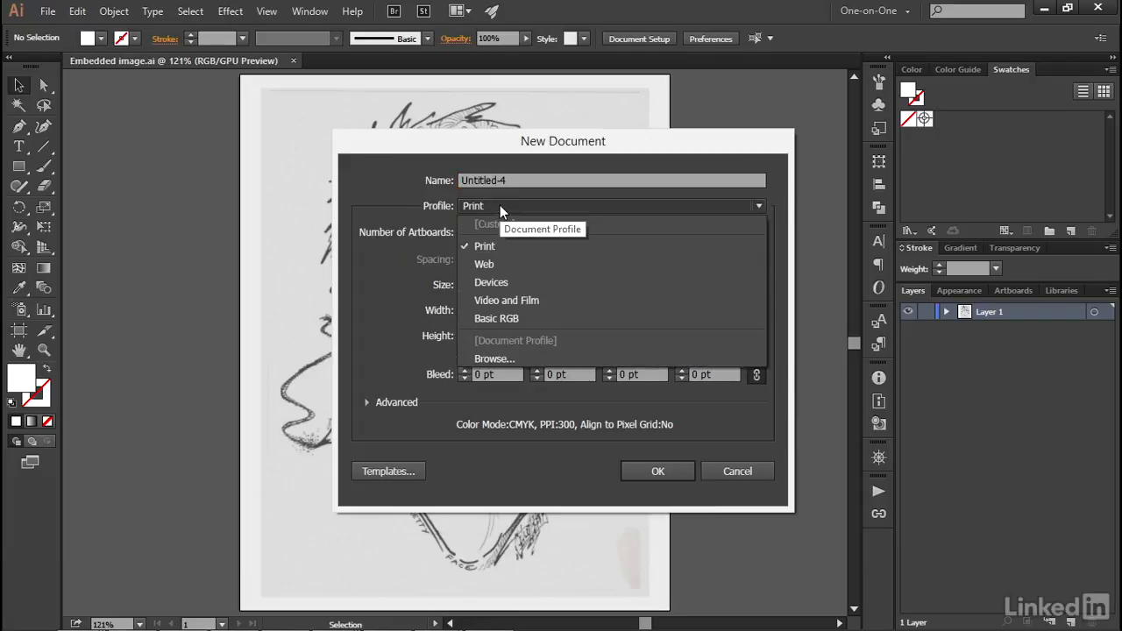
click(529, 312)
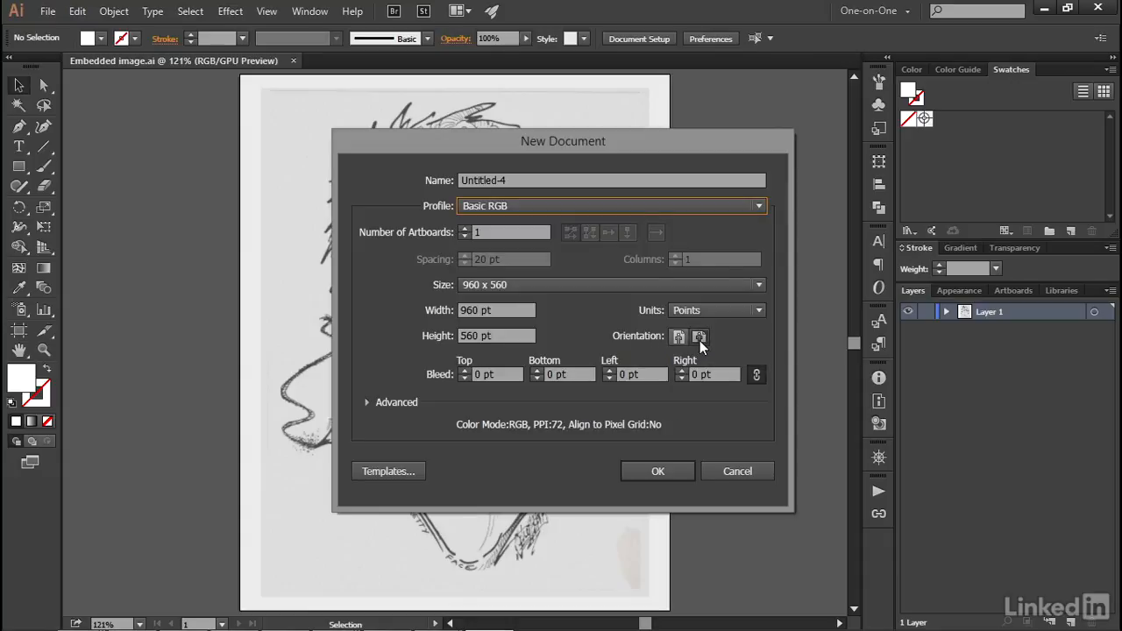
click(679, 338)
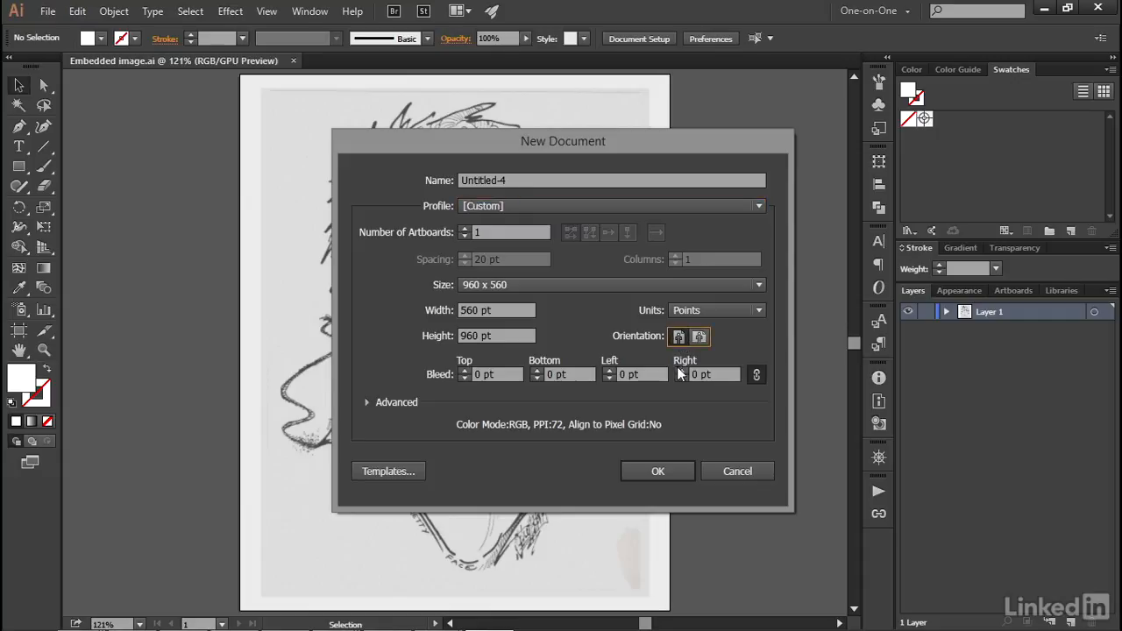
click(674, 470)
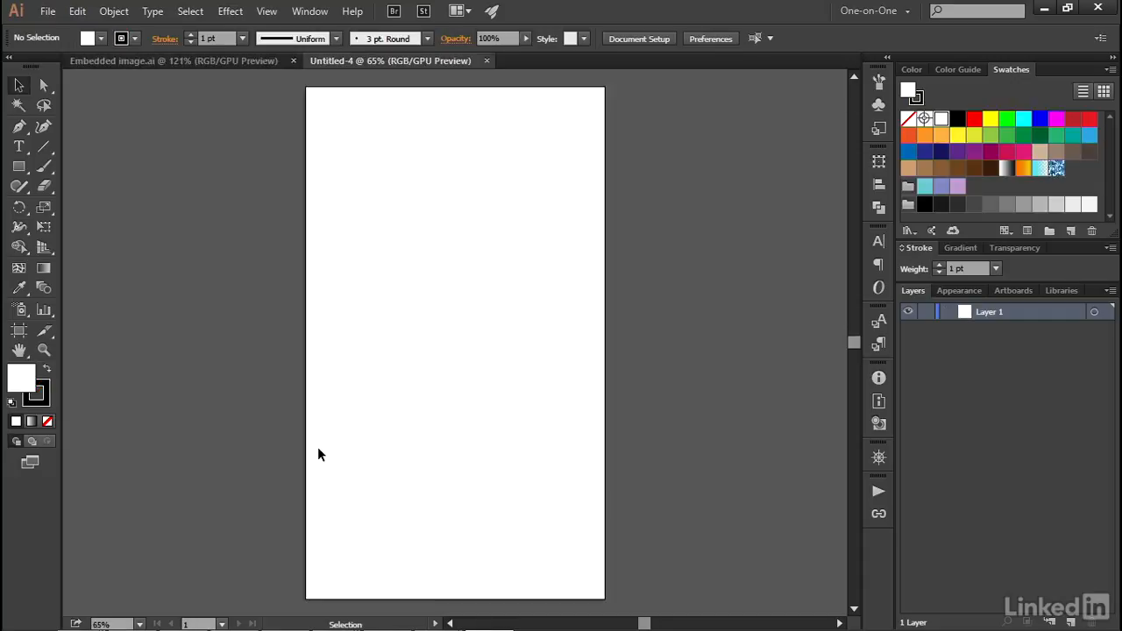
Step: Place "Just another pretty face.jpg" from the 16_trace folder as a linked image at full size near the artboard's upper-left area
click(48, 11)
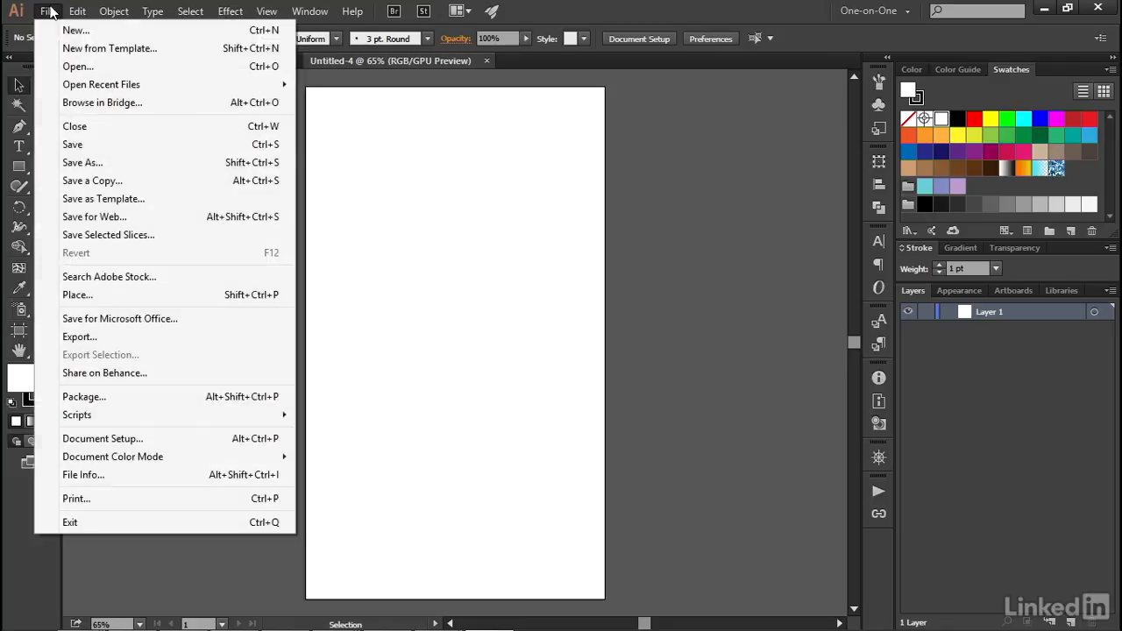
click(154, 297)
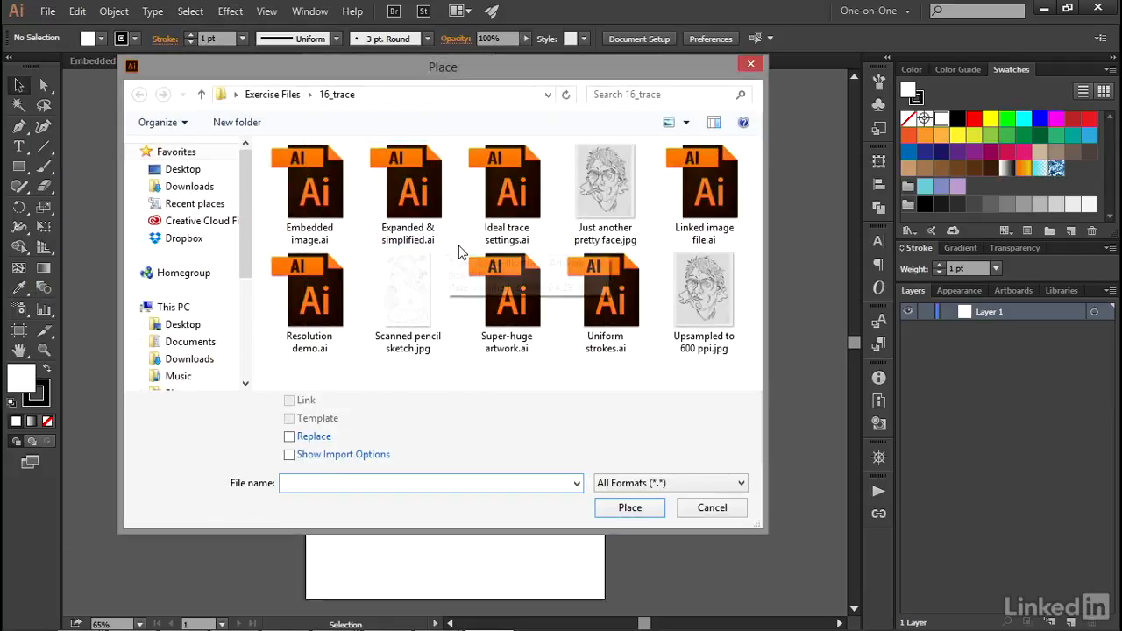
click(597, 221)
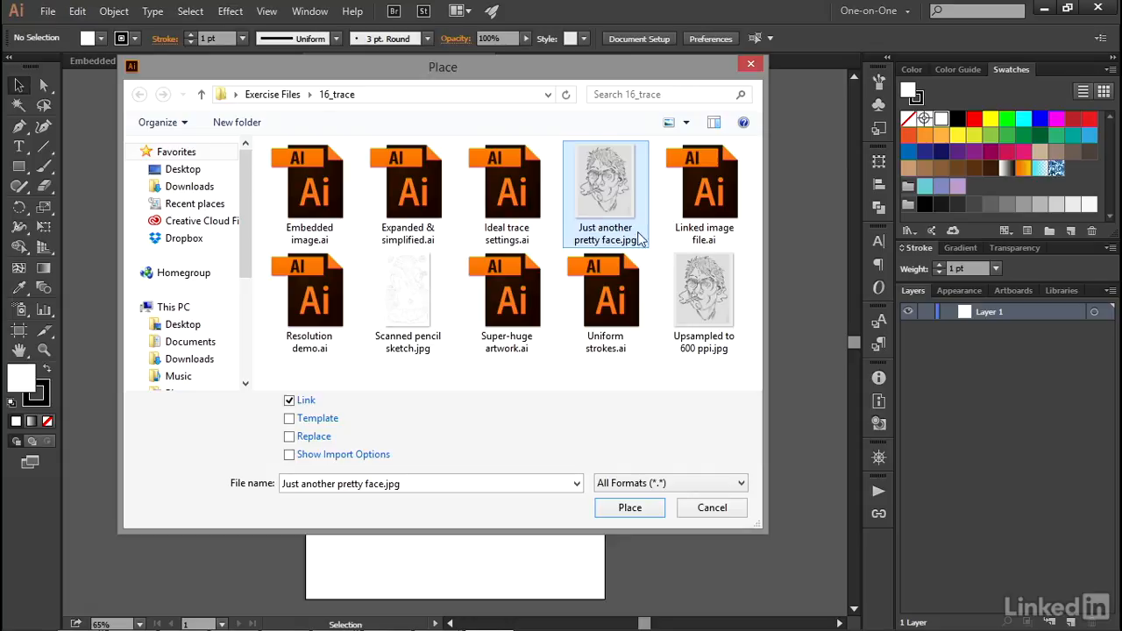
click(650, 512)
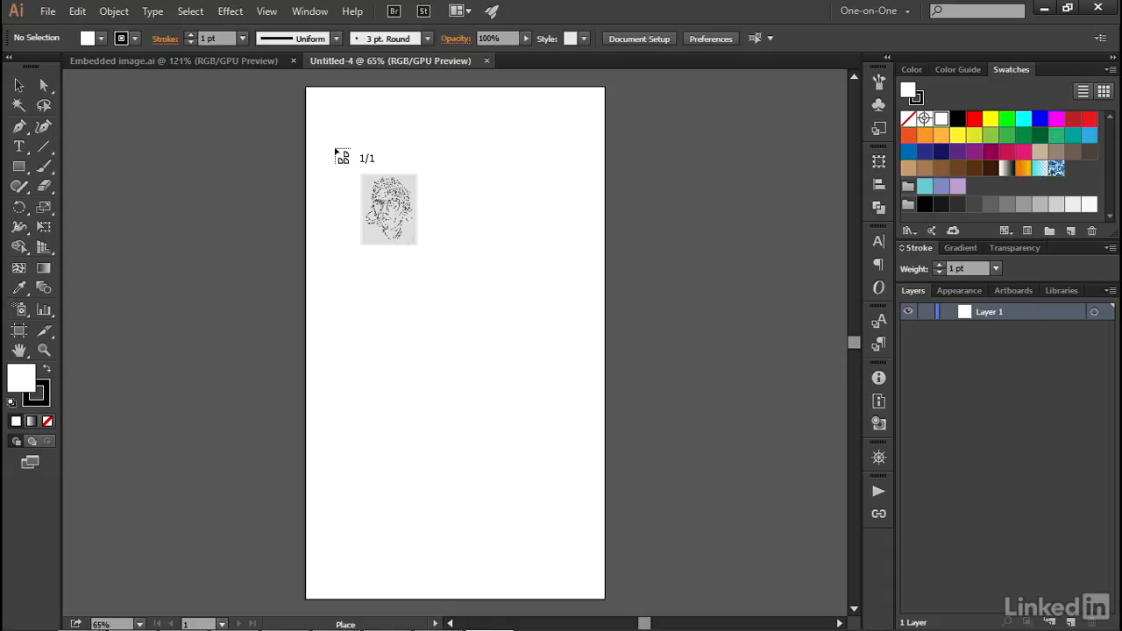
click(335, 150)
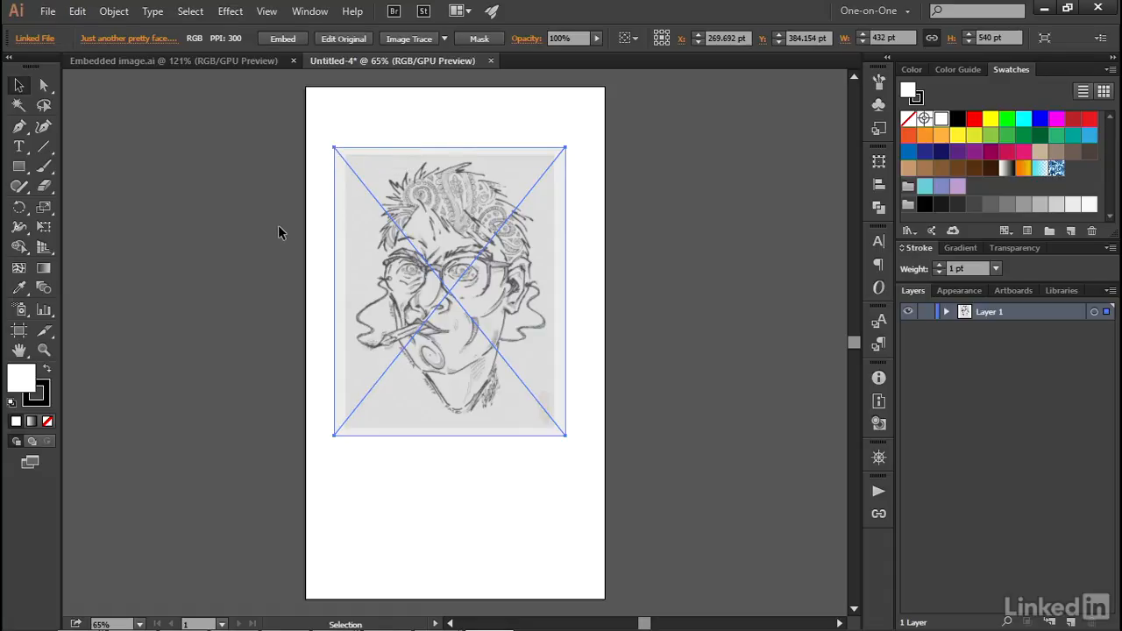
Step: Resize the artboard to match the edges of the placed image, 432 by 540 pt
click(17, 335)
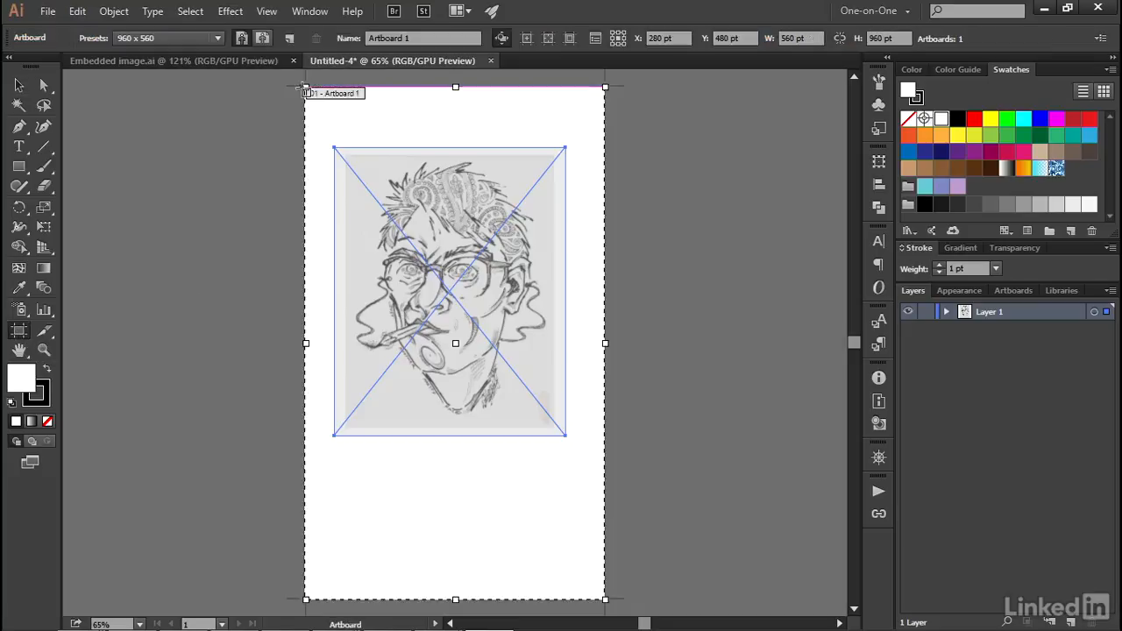
drag(306, 88, 334, 146)
drag(605, 600, 566, 436)
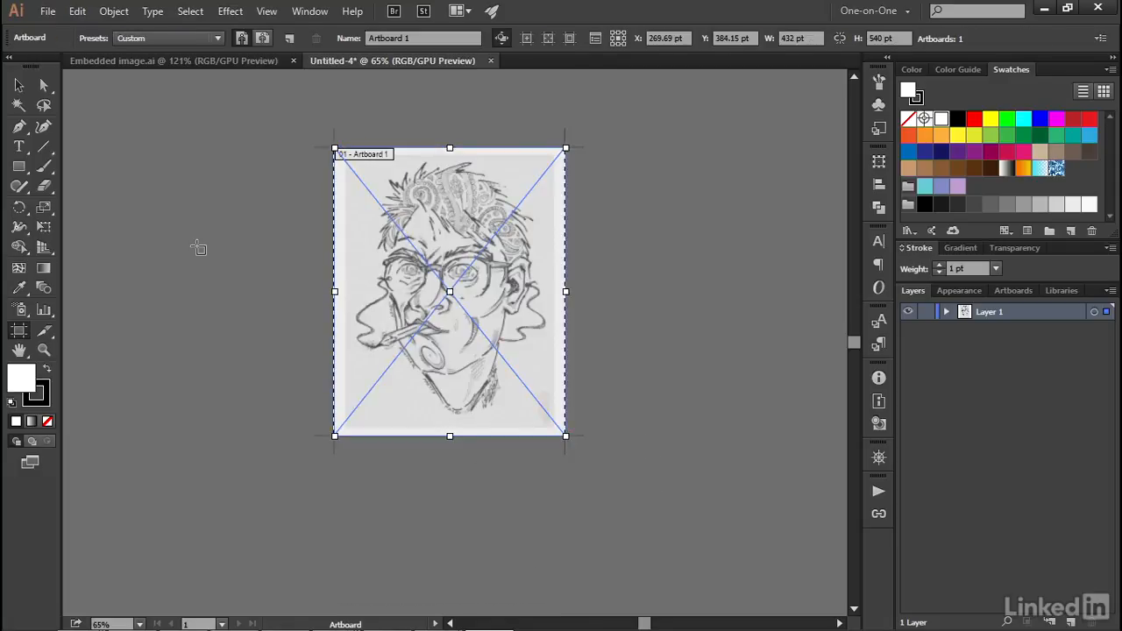
key(v)
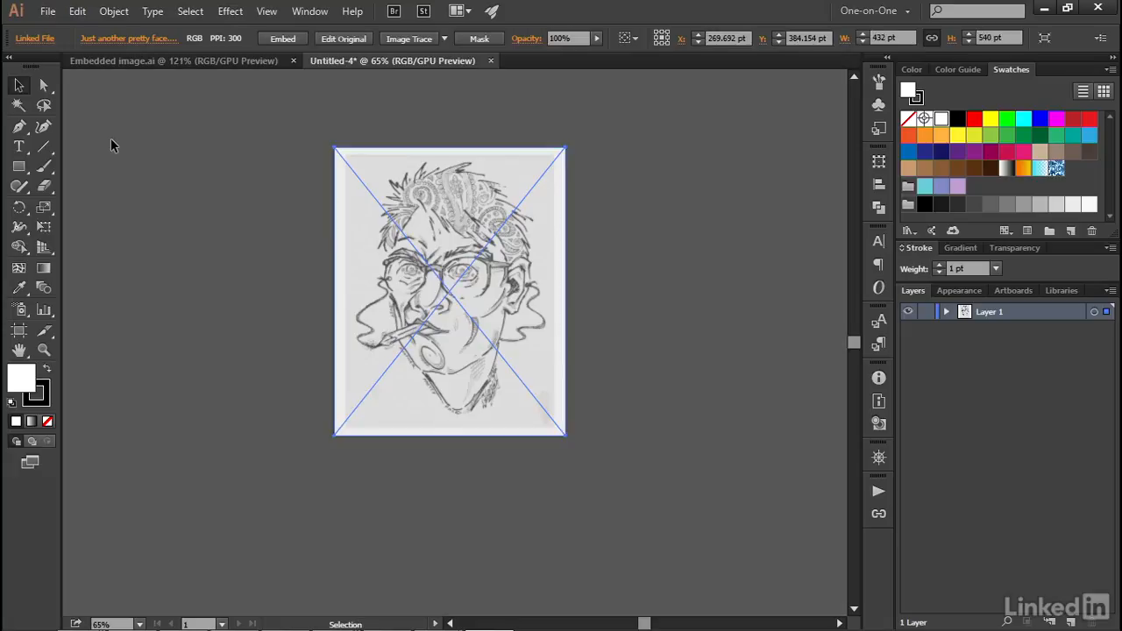
key(ctrl+0)
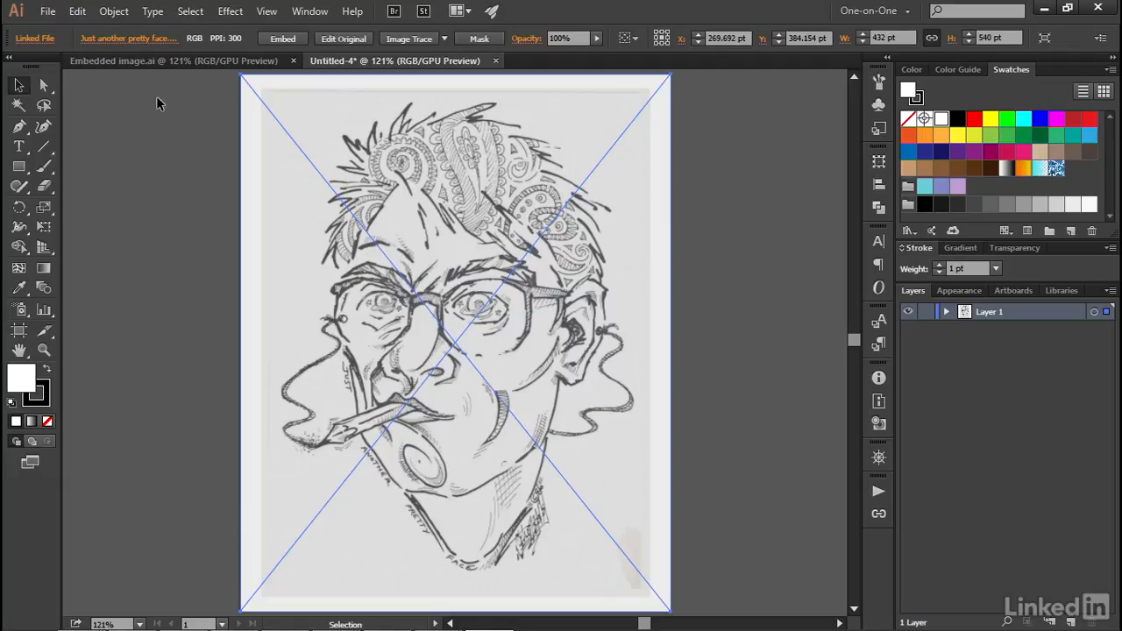
Step: Open the linked image's original in Photoshop, flip the canvas horizontally, and save the file
click(110, 44)
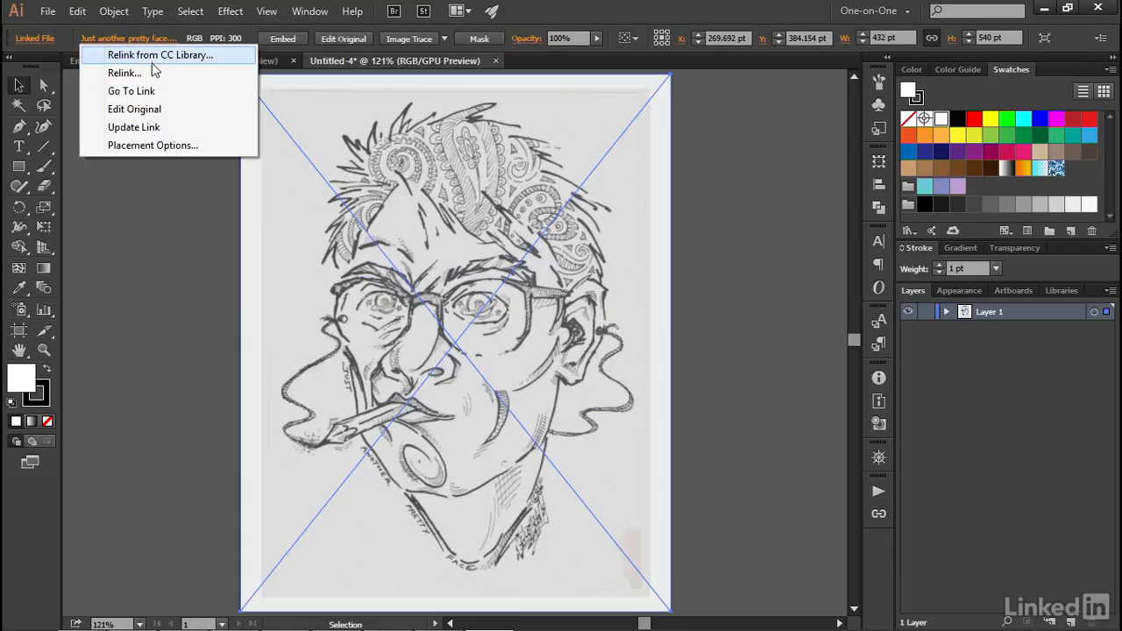
click(173, 110)
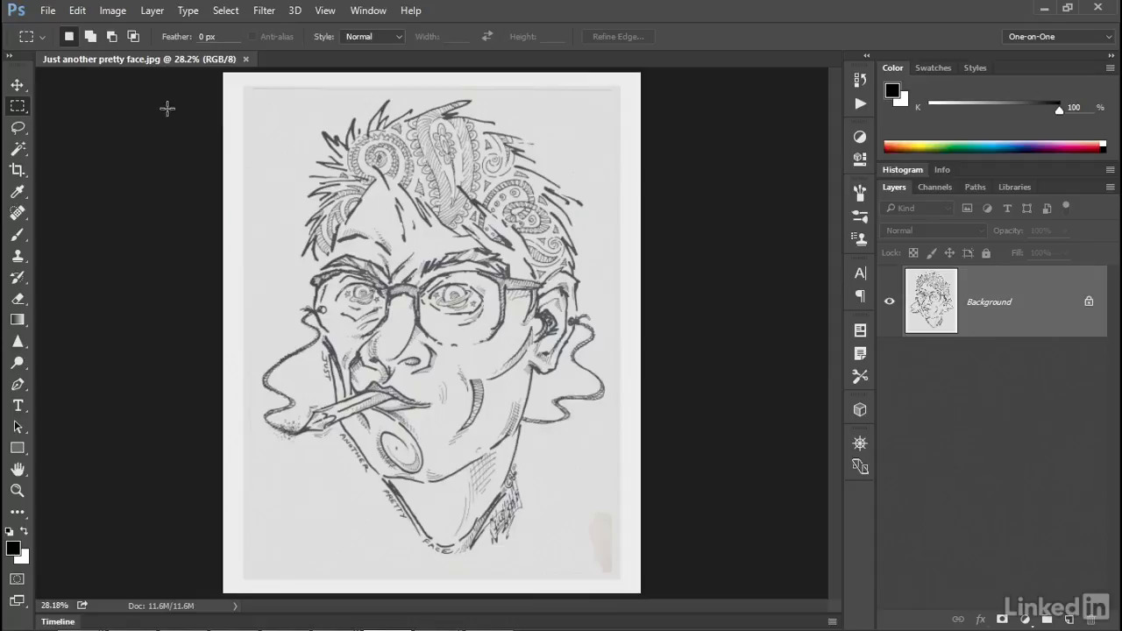
click(114, 11)
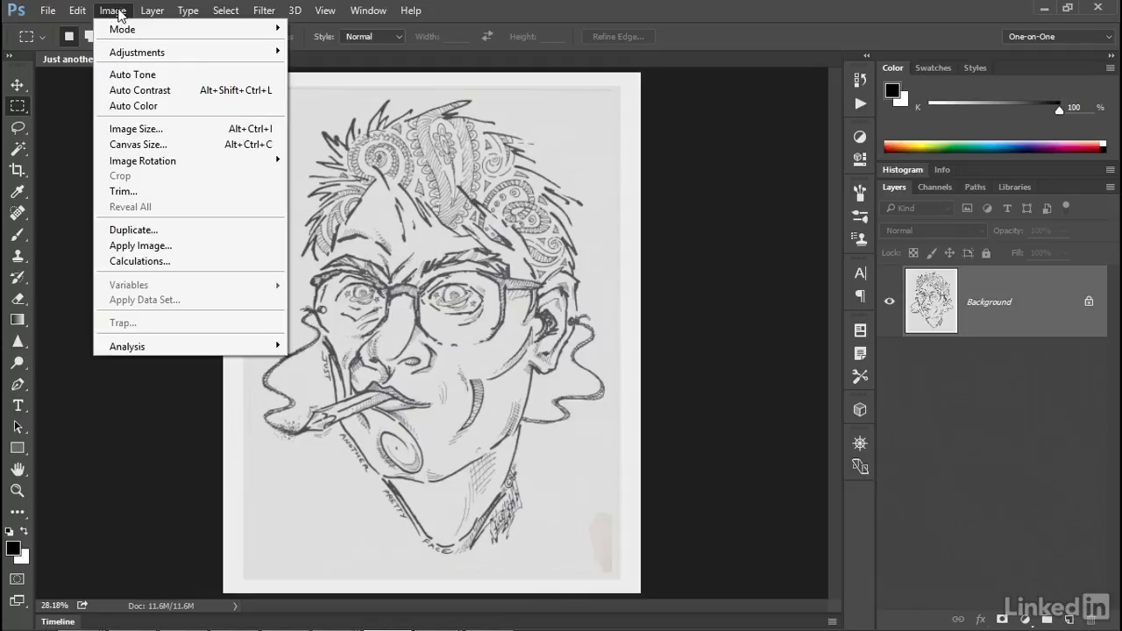
mouse_move(198, 162)
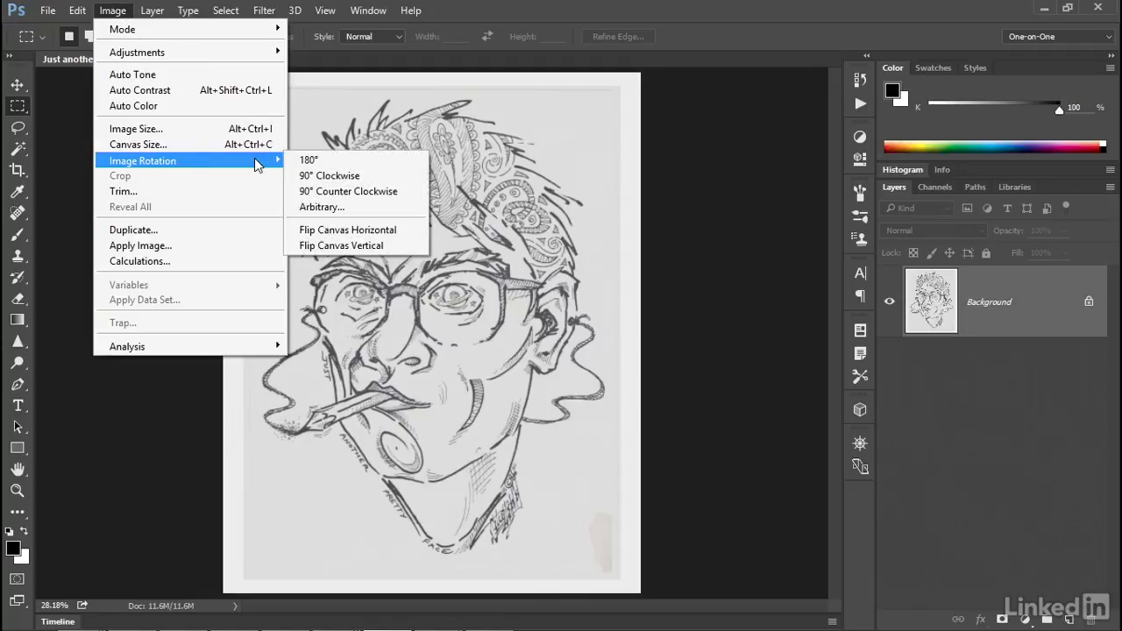
click(403, 231)
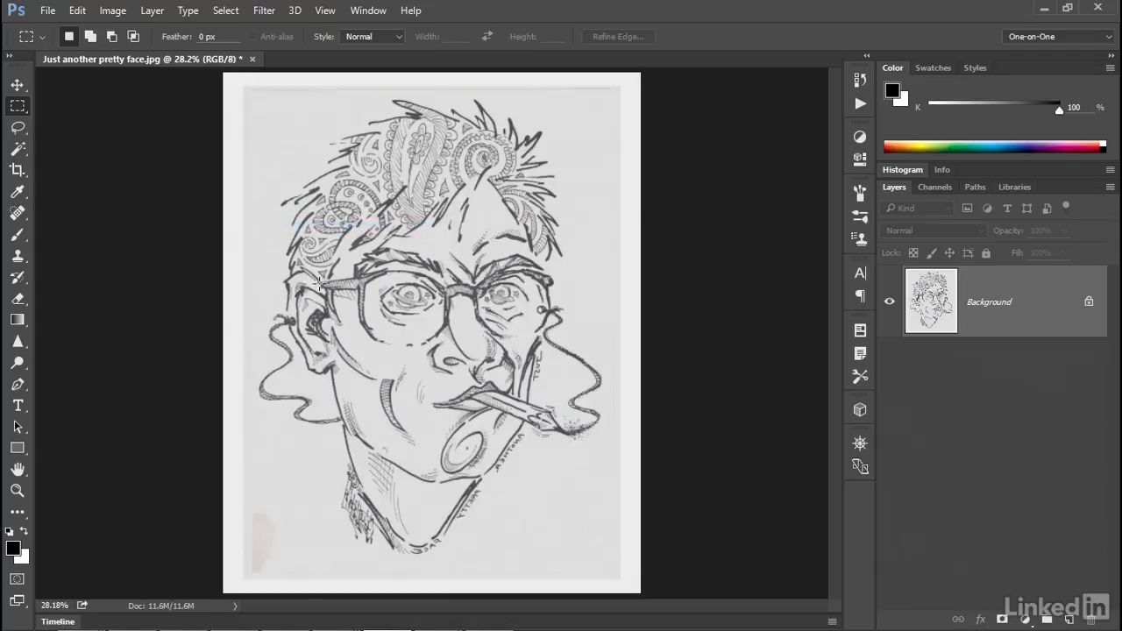
click(47, 11)
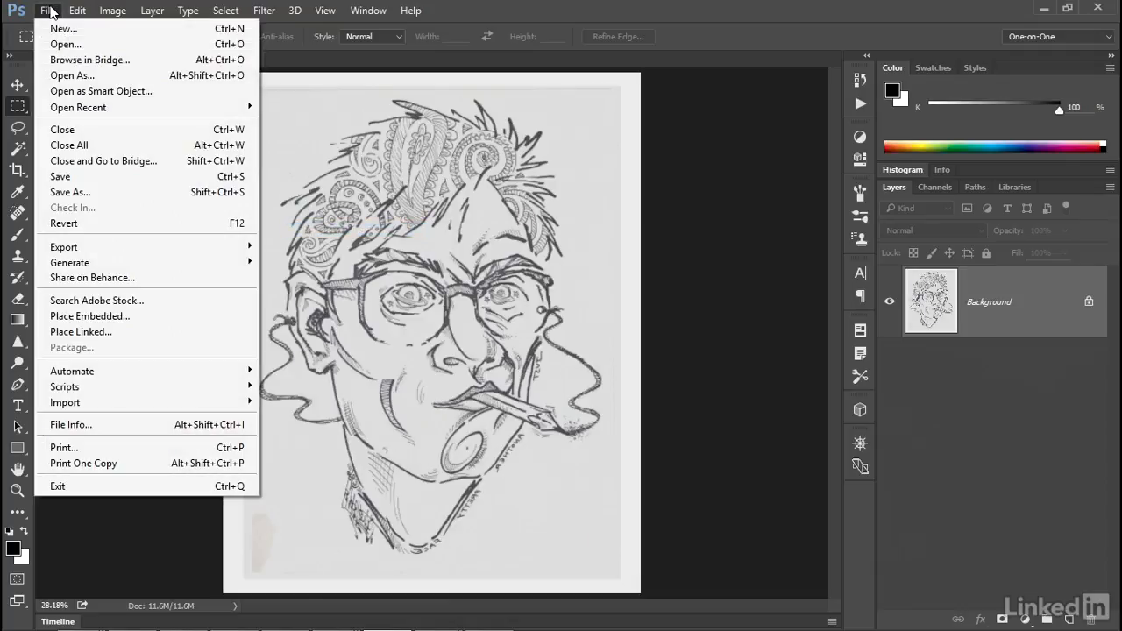
click(111, 174)
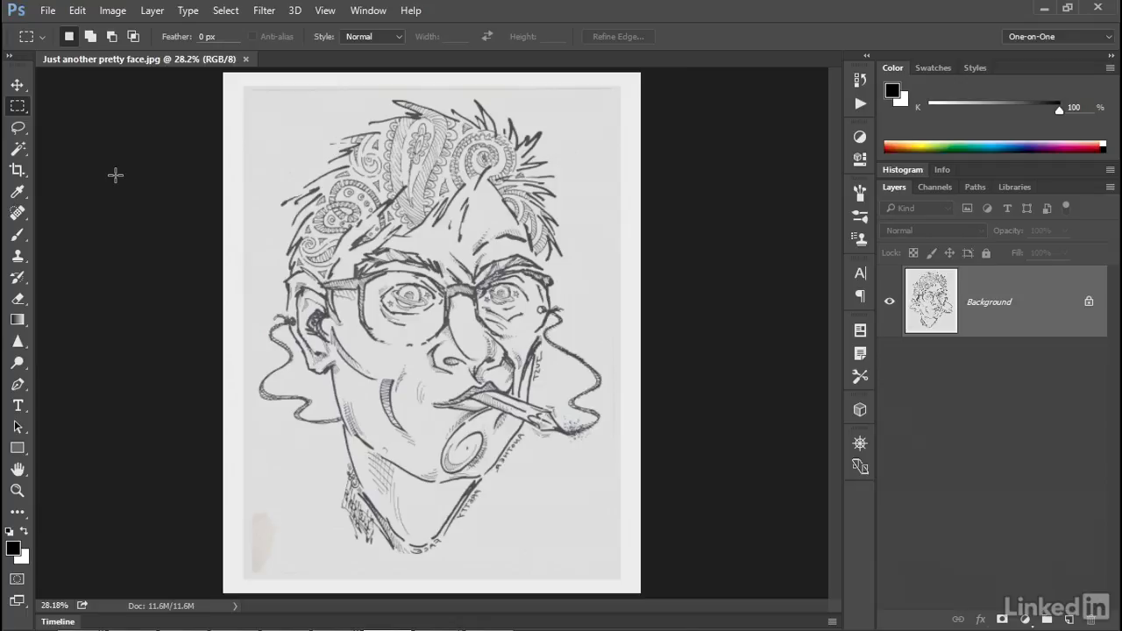
Step: Switch back to Illustrator and accept updating the modified linked image
key(alt+Tab)
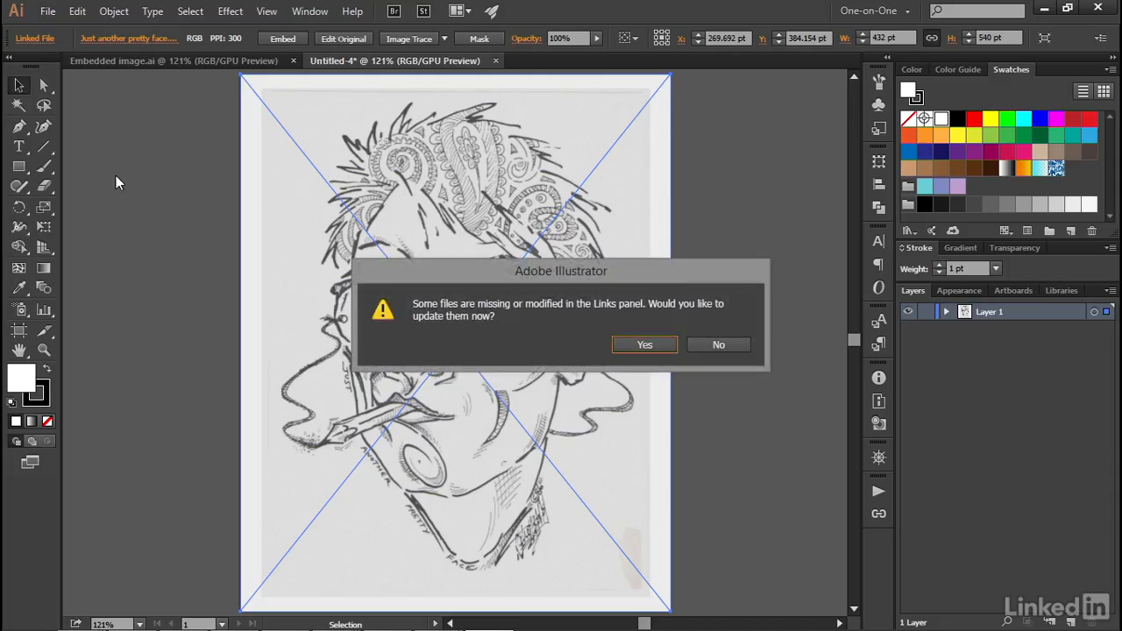
drag(378, 267, 574, 256)
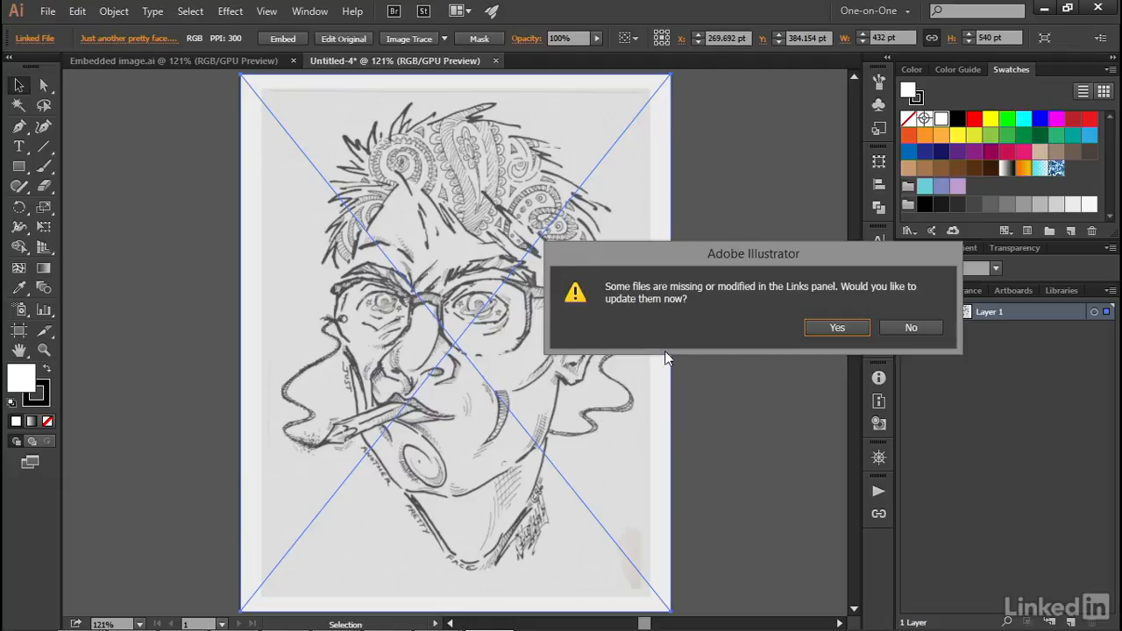
click(821, 327)
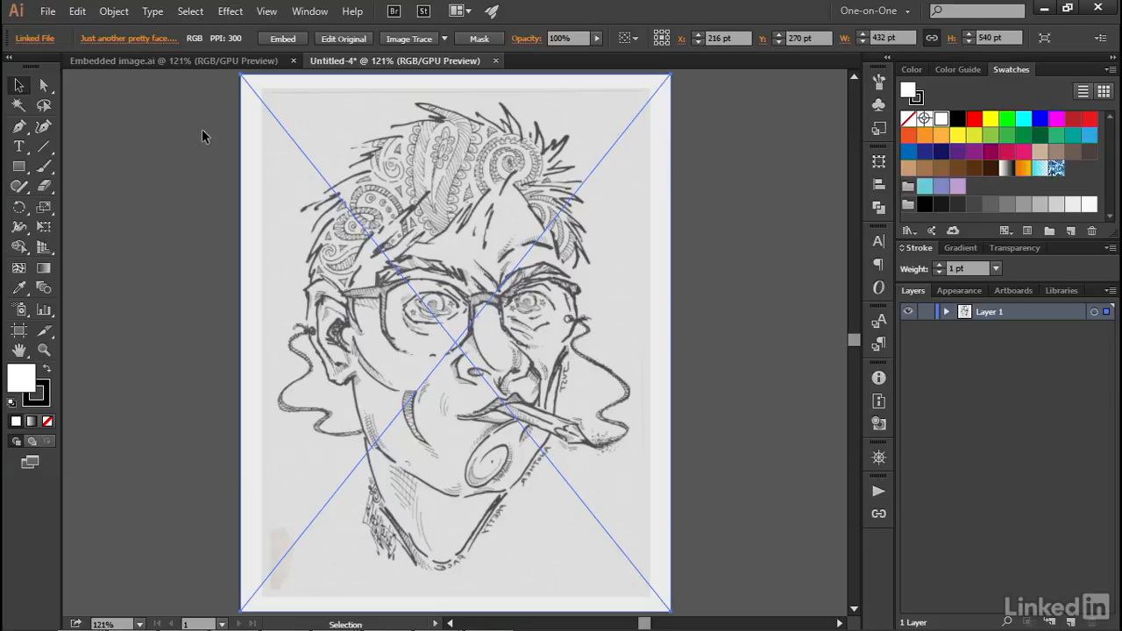
Step: Edit the linked image's original in Photoshop again, undo the horizontal flip, and save the file
click(140, 39)
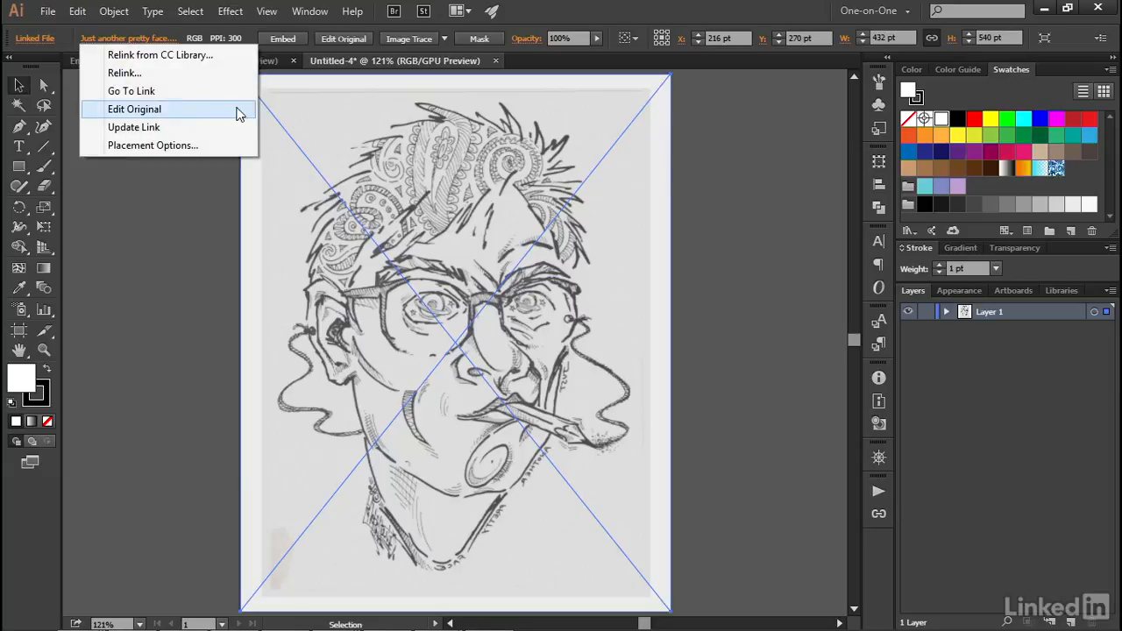
click(329, 39)
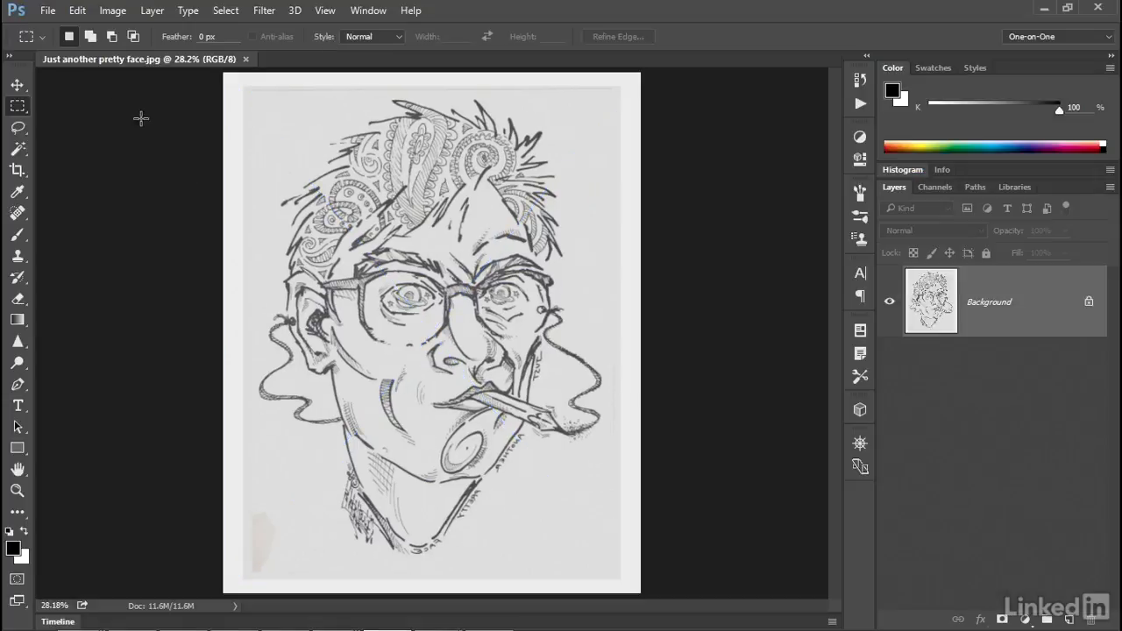
click(77, 10)
click(193, 49)
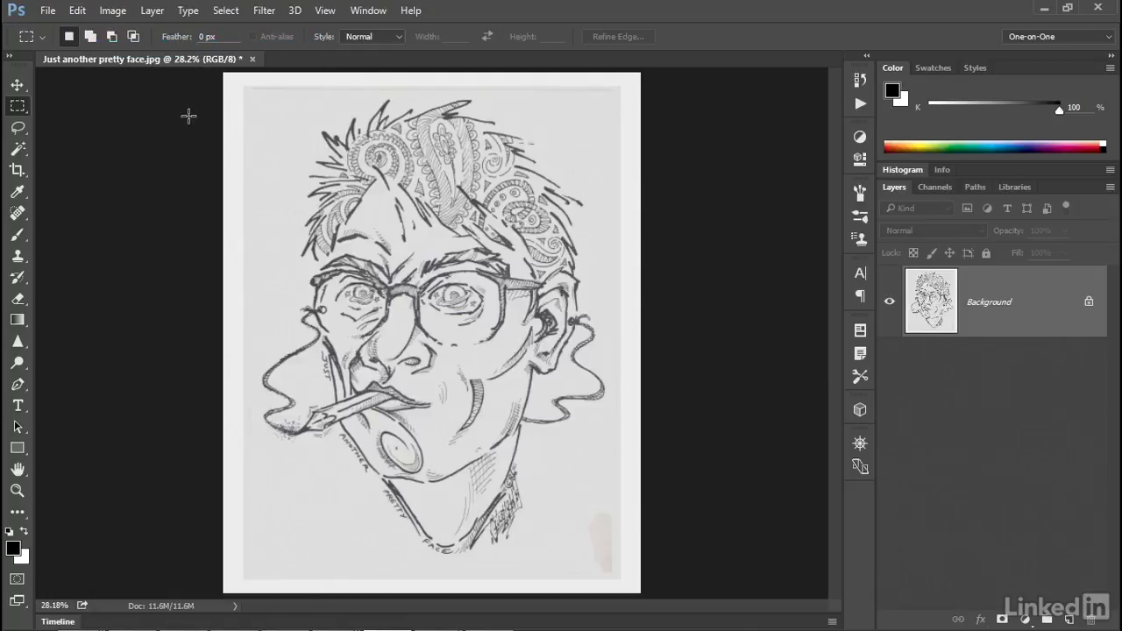
click(49, 10)
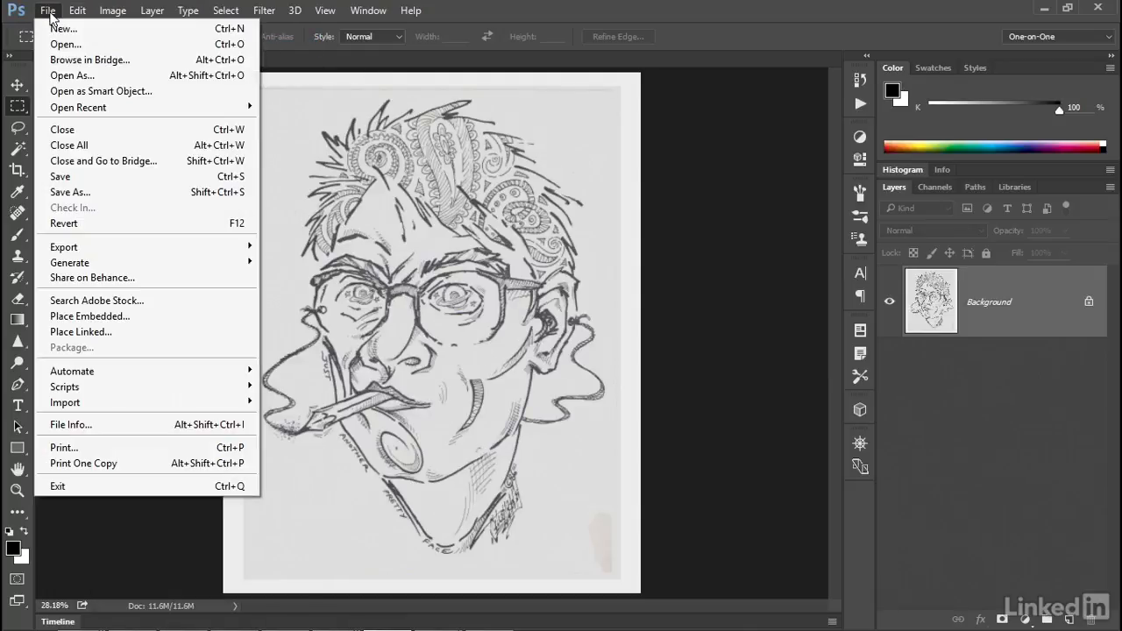
click(110, 178)
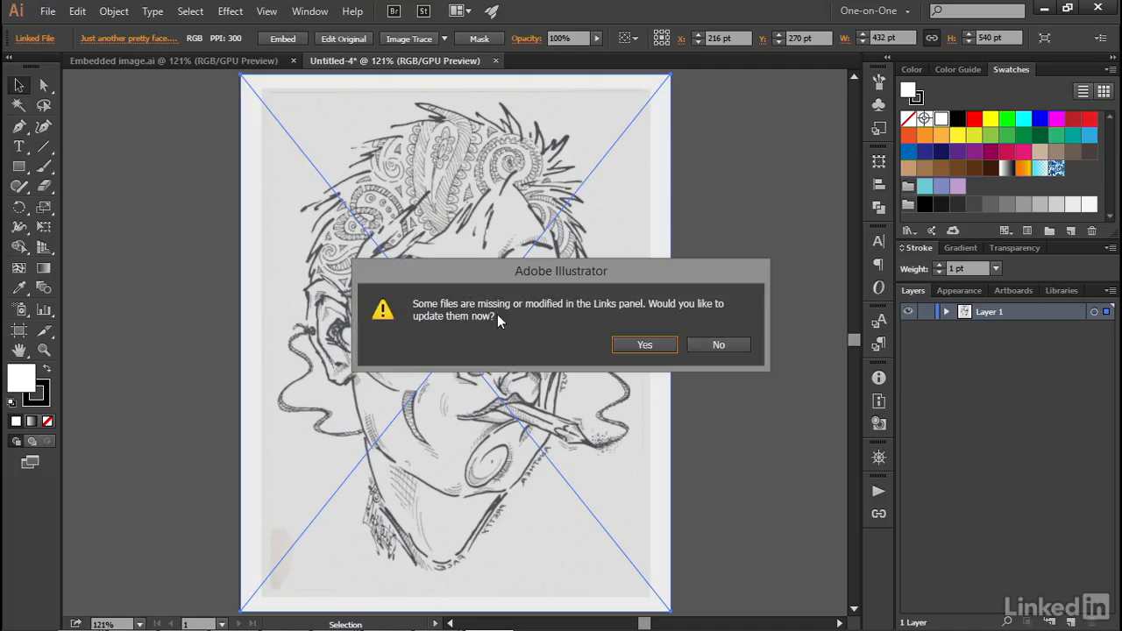
Step: Decline the automatic link update in Illustrator and update the image's link manually from its link options
click(704, 346)
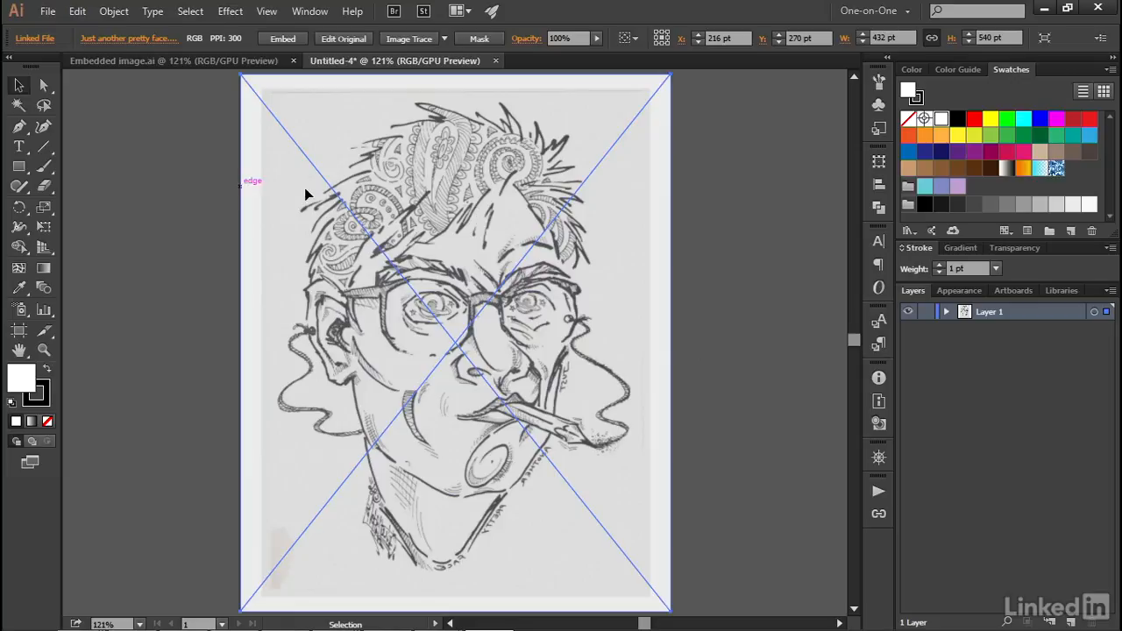
click(123, 43)
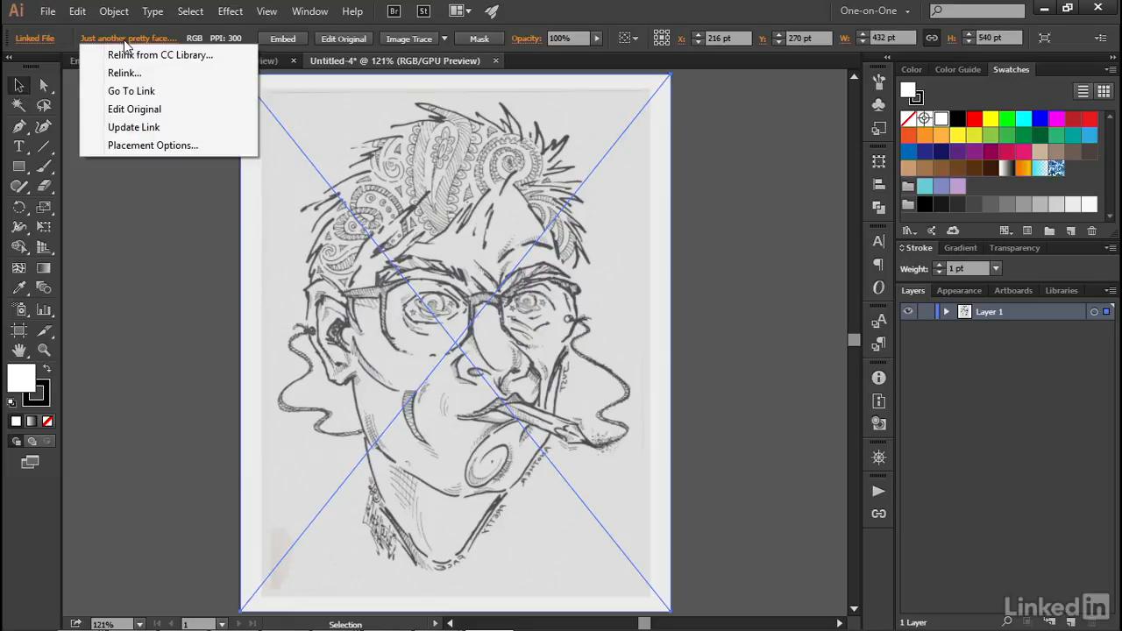
click(168, 128)
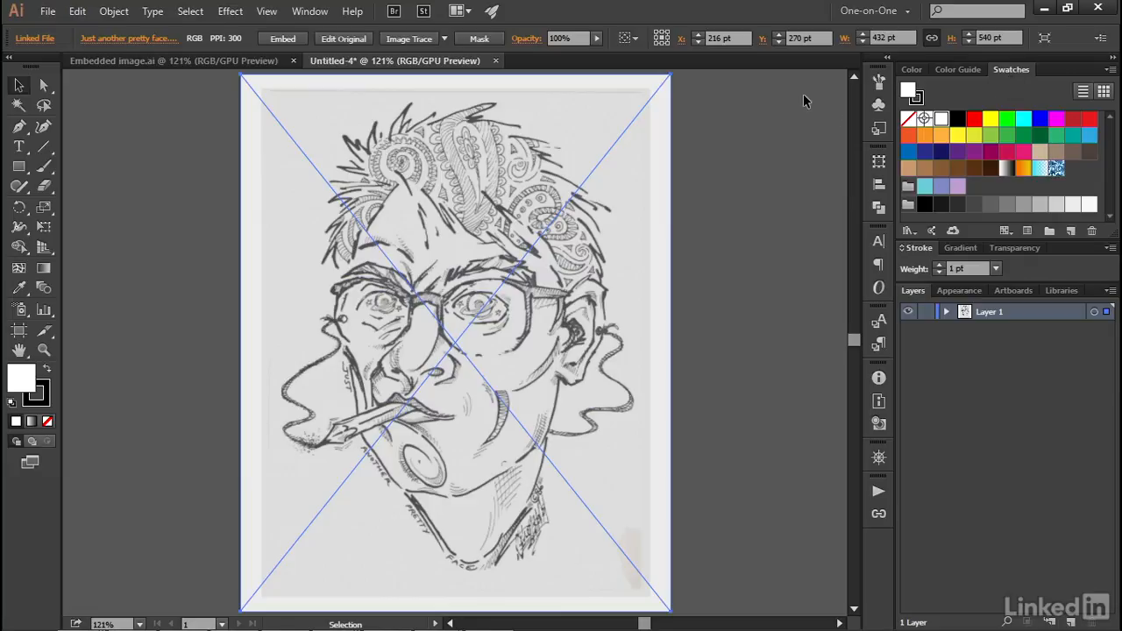
click(312, 12)
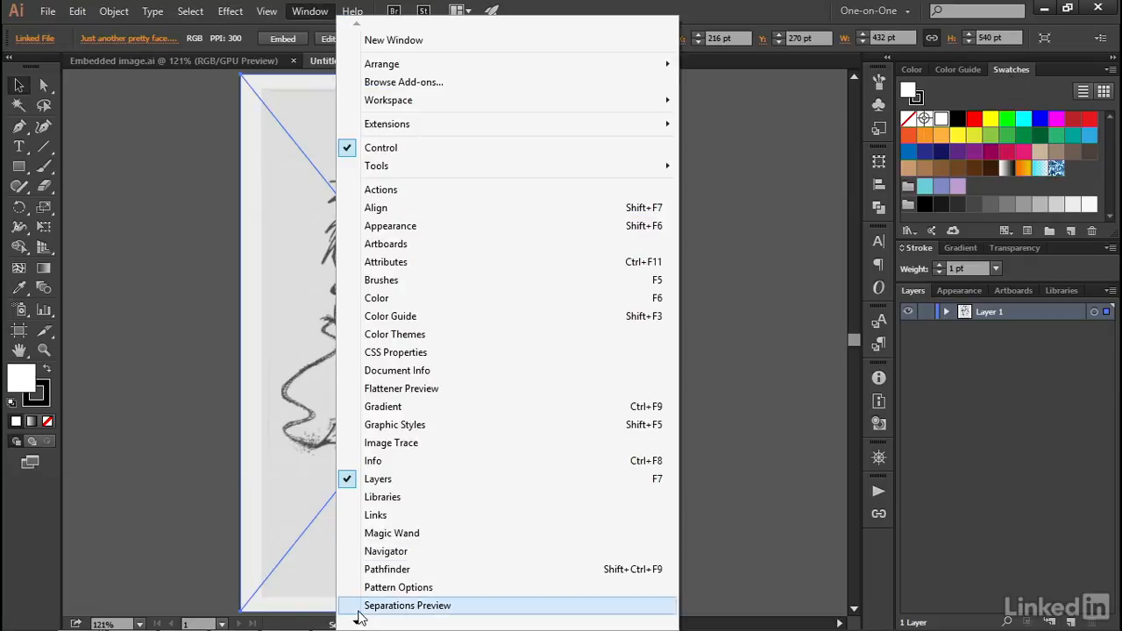
mouse_move(356, 622)
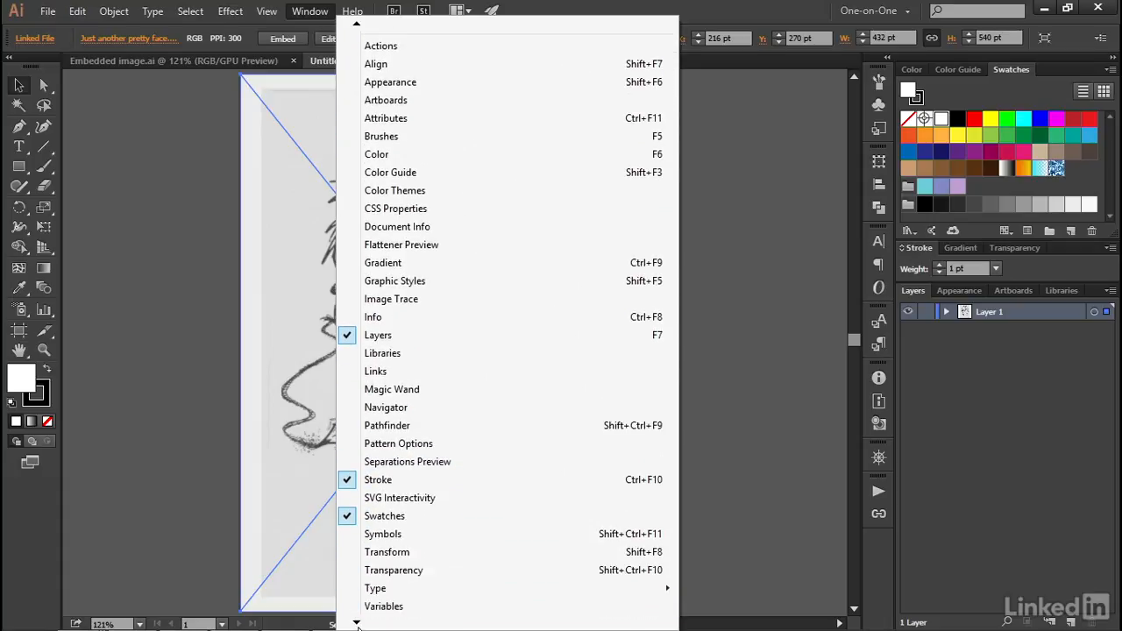
click(424, 511)
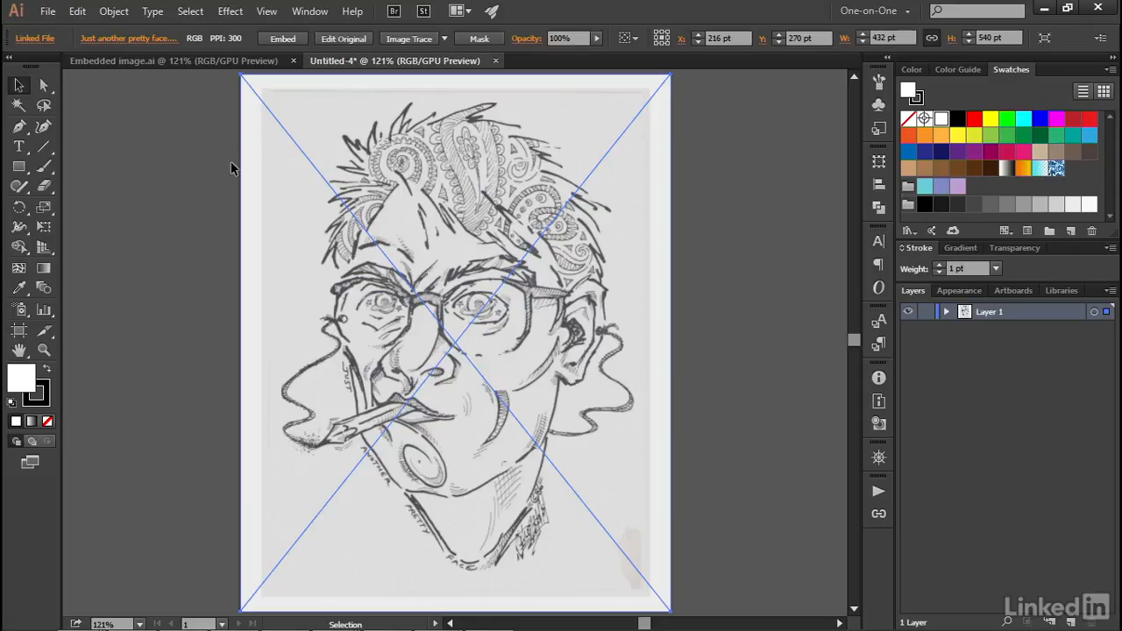
Step: Switch to the Embedded image.ai document and open the Basic RGB default swatch library
click(311, 12)
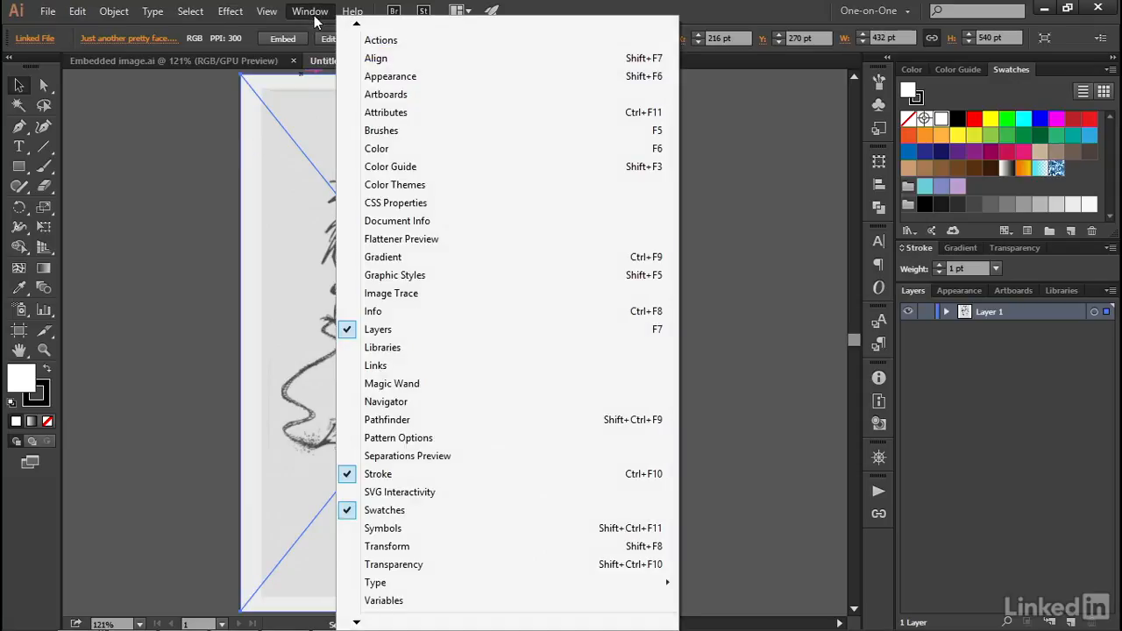
click(426, 511)
click(154, 201)
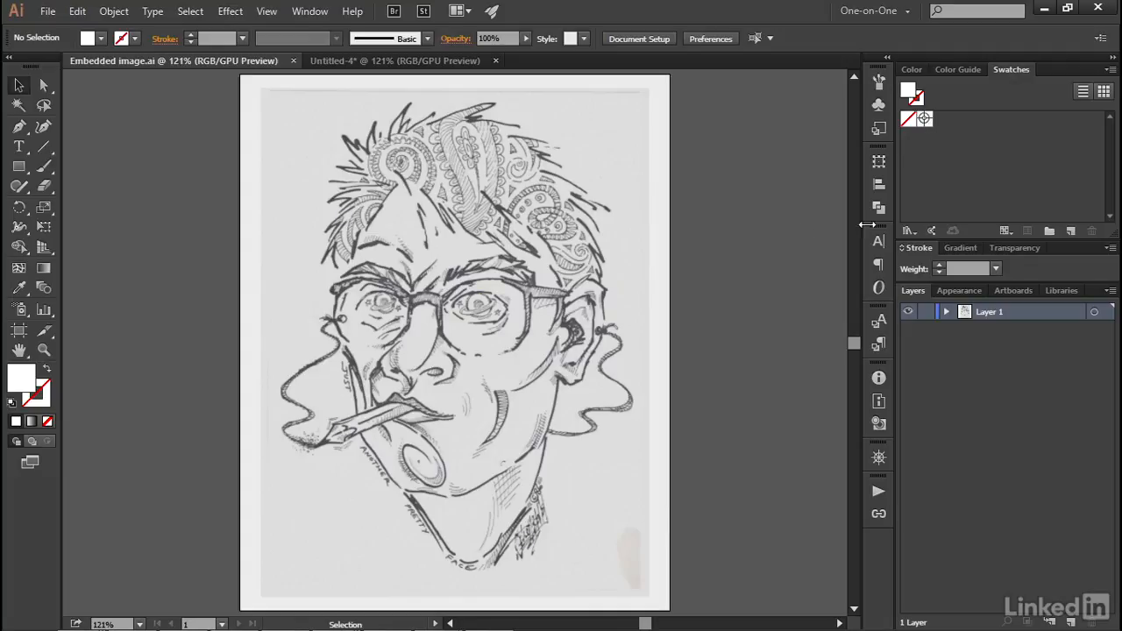
click(913, 229)
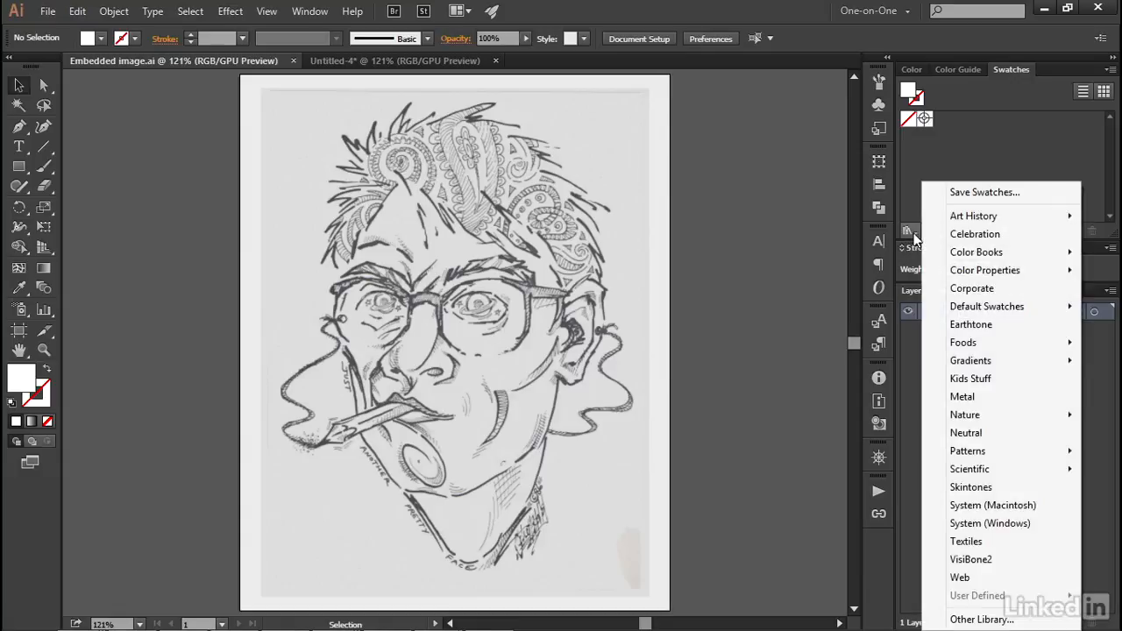
mouse_move(942, 313)
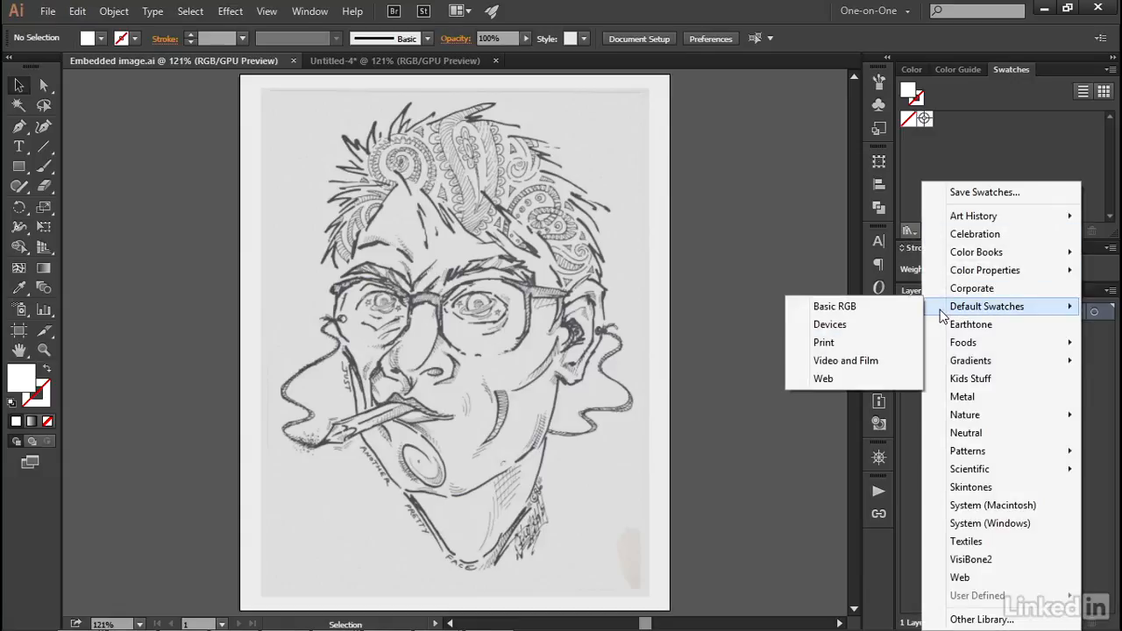
click(892, 309)
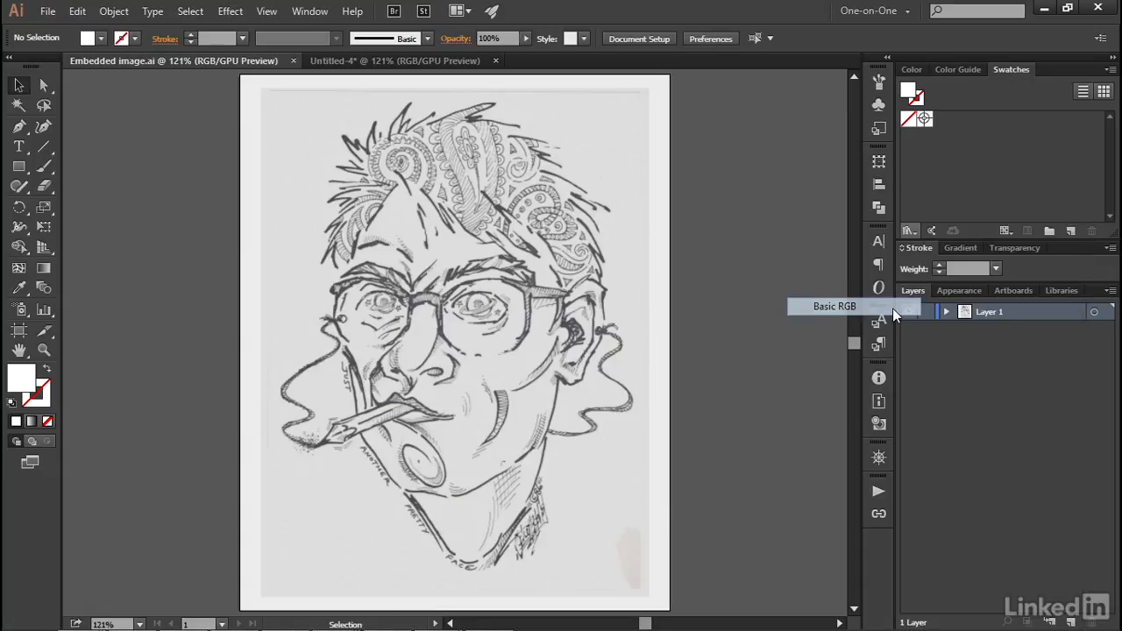
Step: Enlarge the Basic RGB library, add all its swatches and color groups to the document's swatches, and close the library
drag(651, 389, 689, 445)
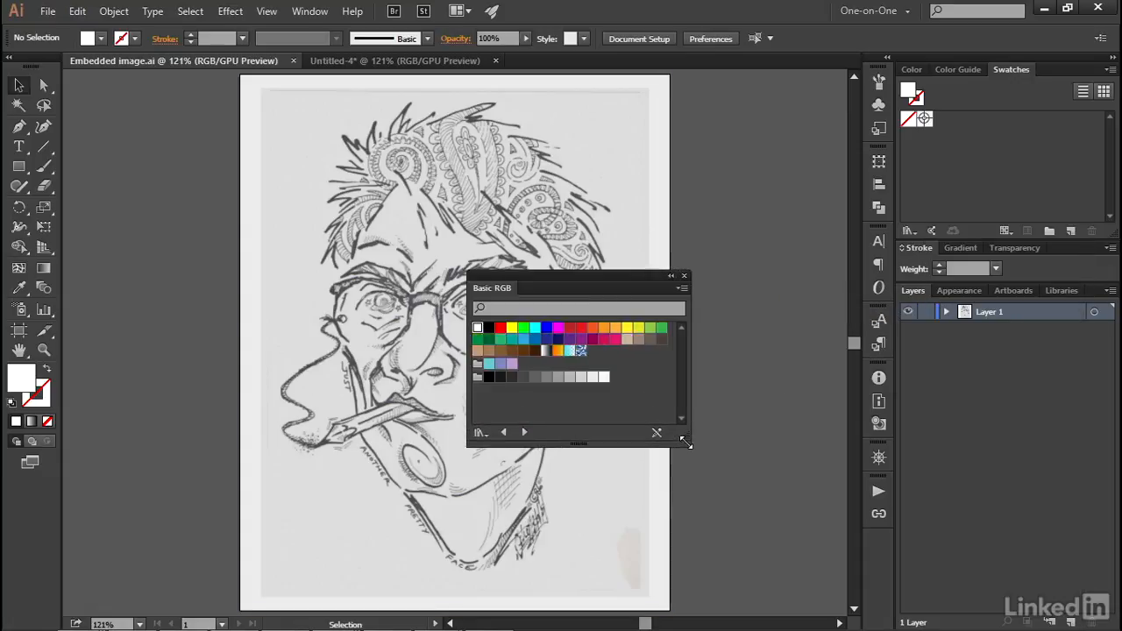
click(604, 377)
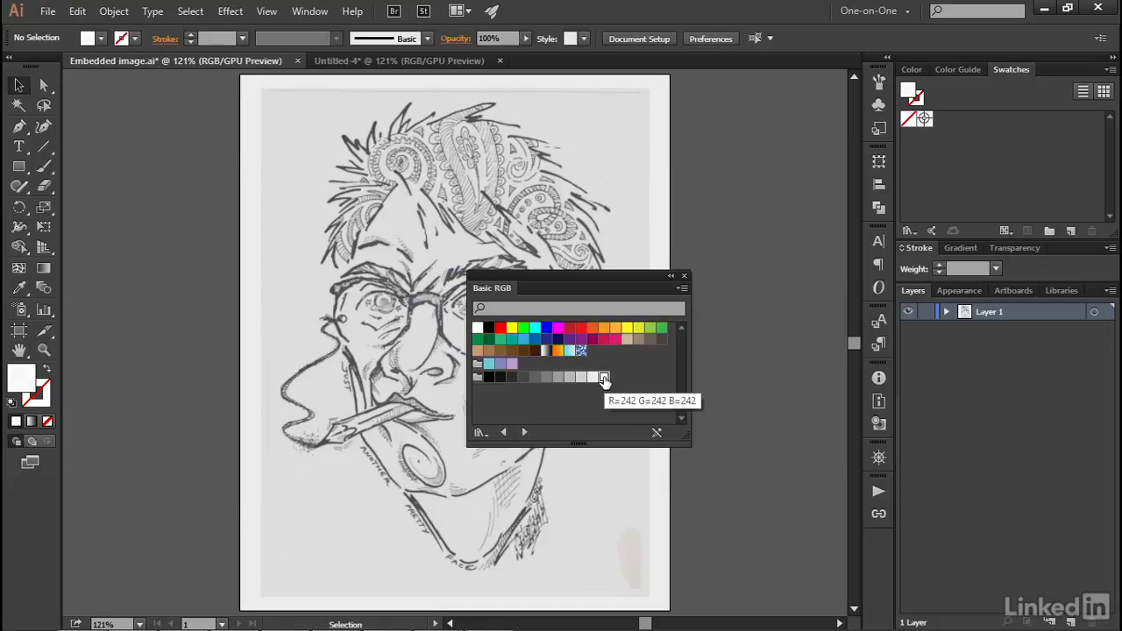
shift+click(478, 327)
drag(722, 204, 976, 150)
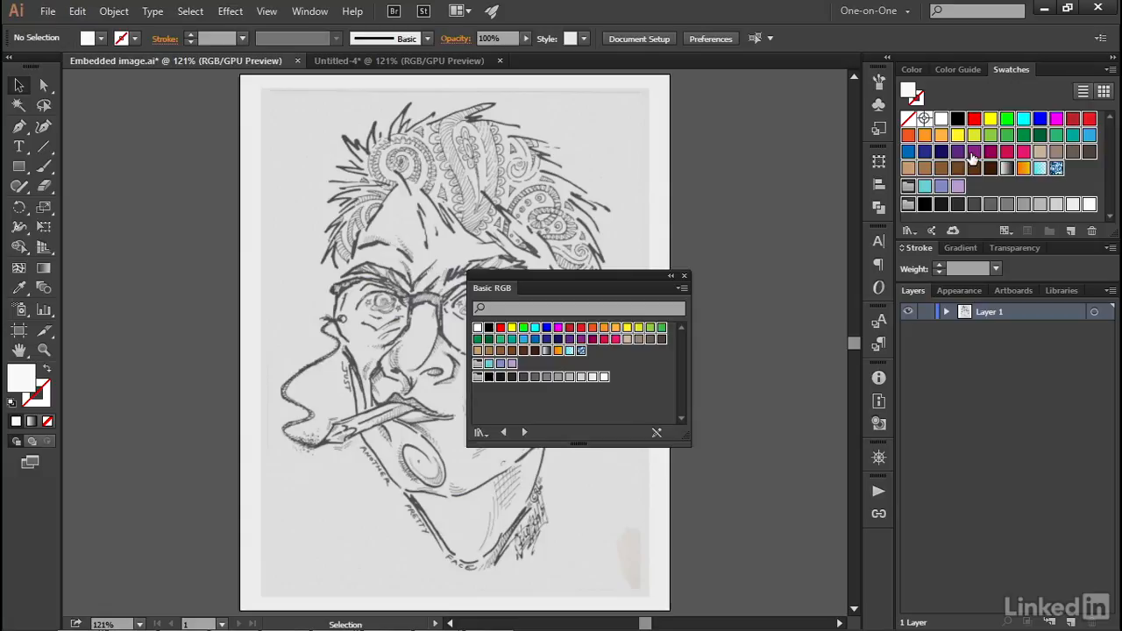
click(1077, 175)
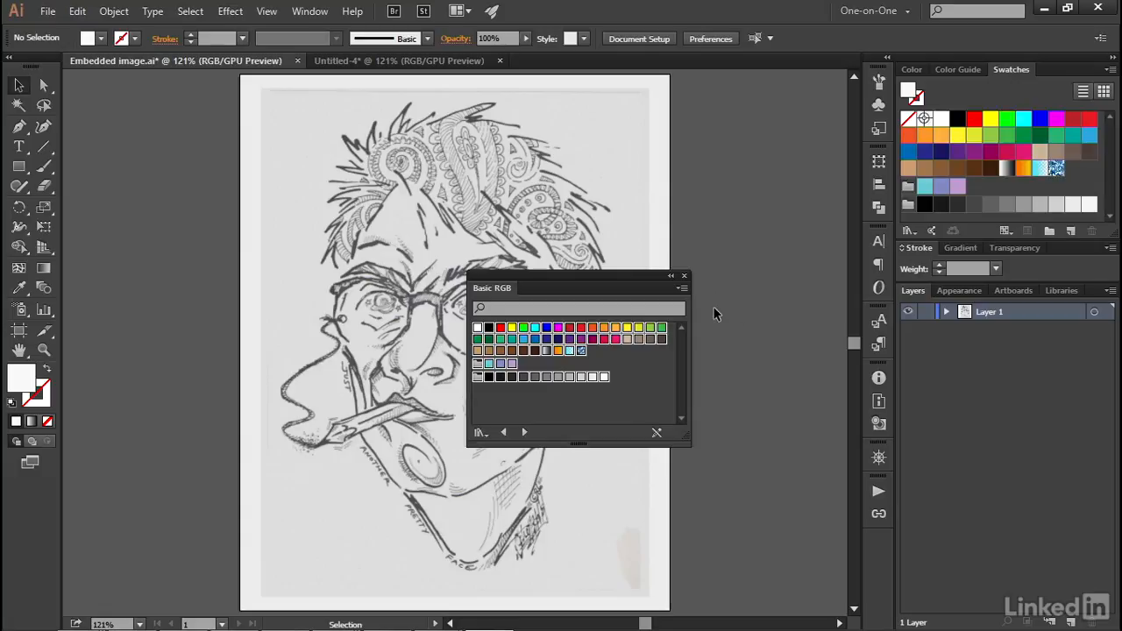
click(684, 276)
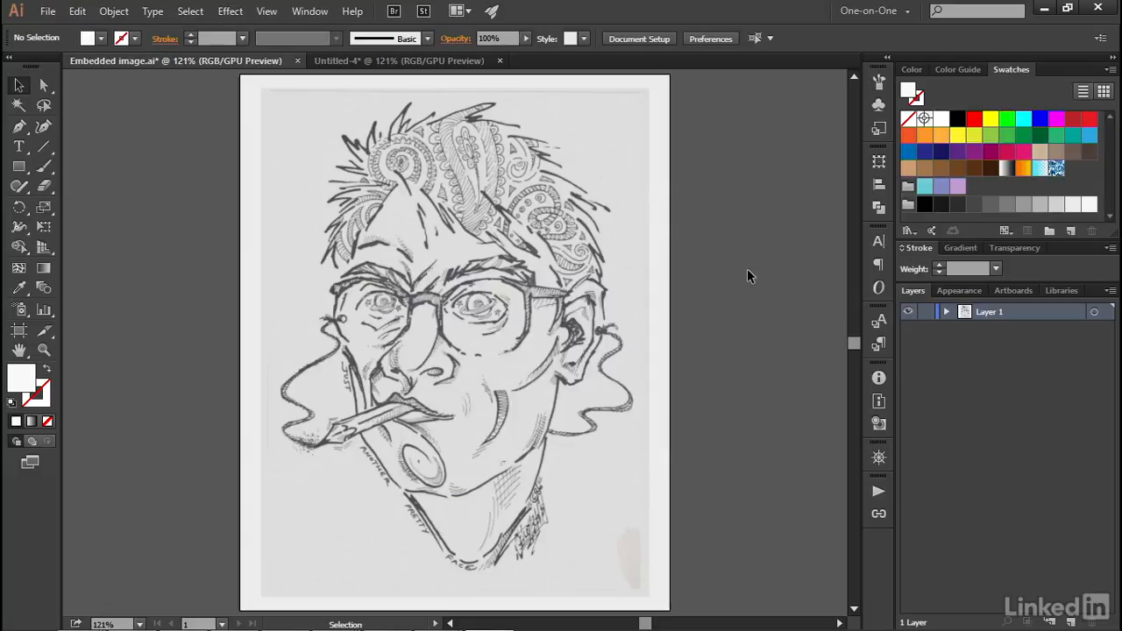
Step: Select the embedded image to examine how it displays, and return to the Untitled-4 document
key(ctrl+a)
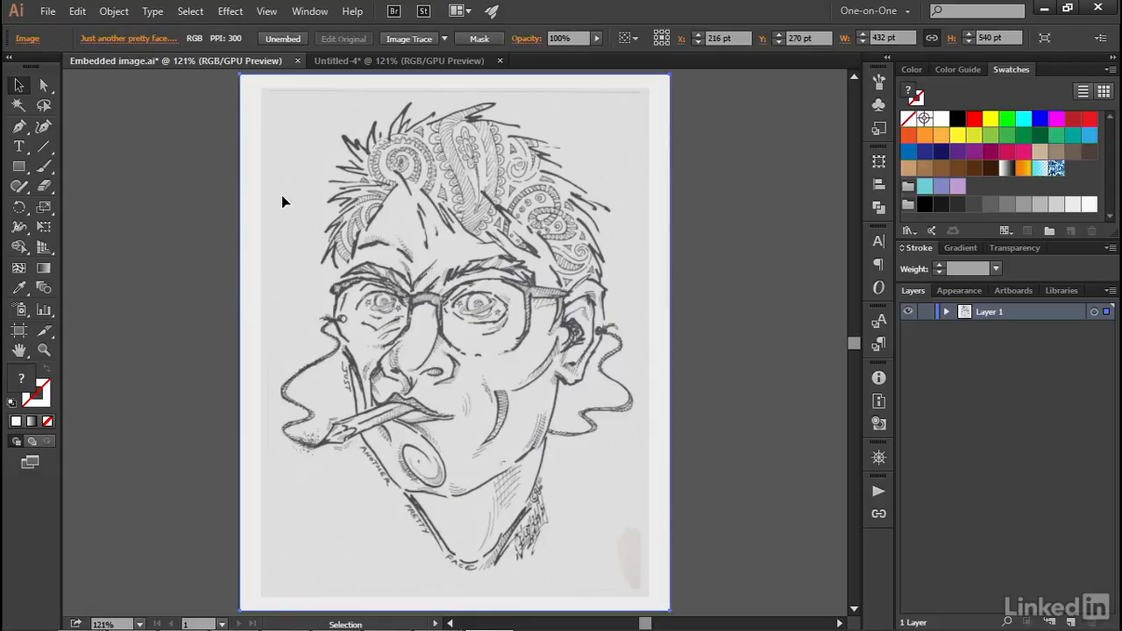
key(ctrl+Tab)
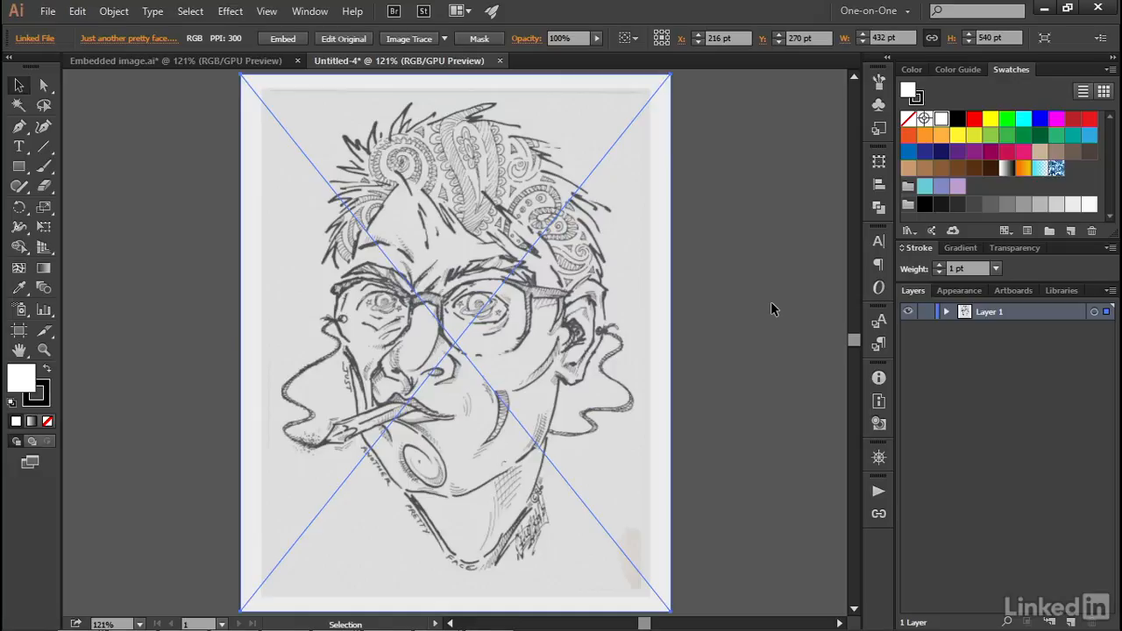
Step: Embed the linked image in the Untitled-4 document, and undo the embedding
click(273, 38)
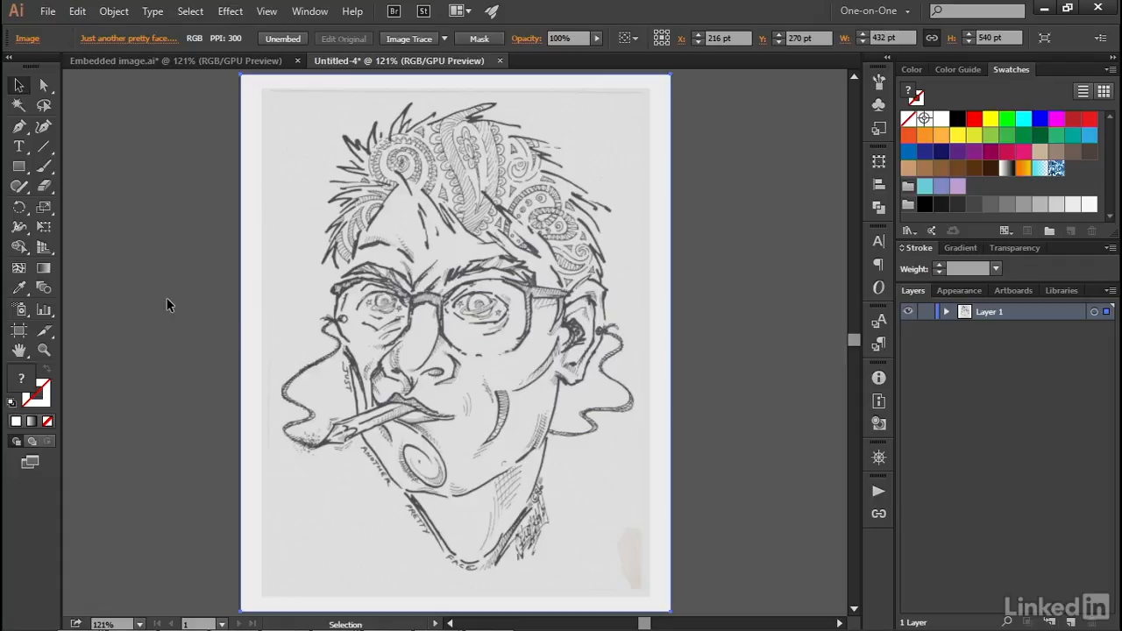
key(ctrl)
key(ctrl+z)
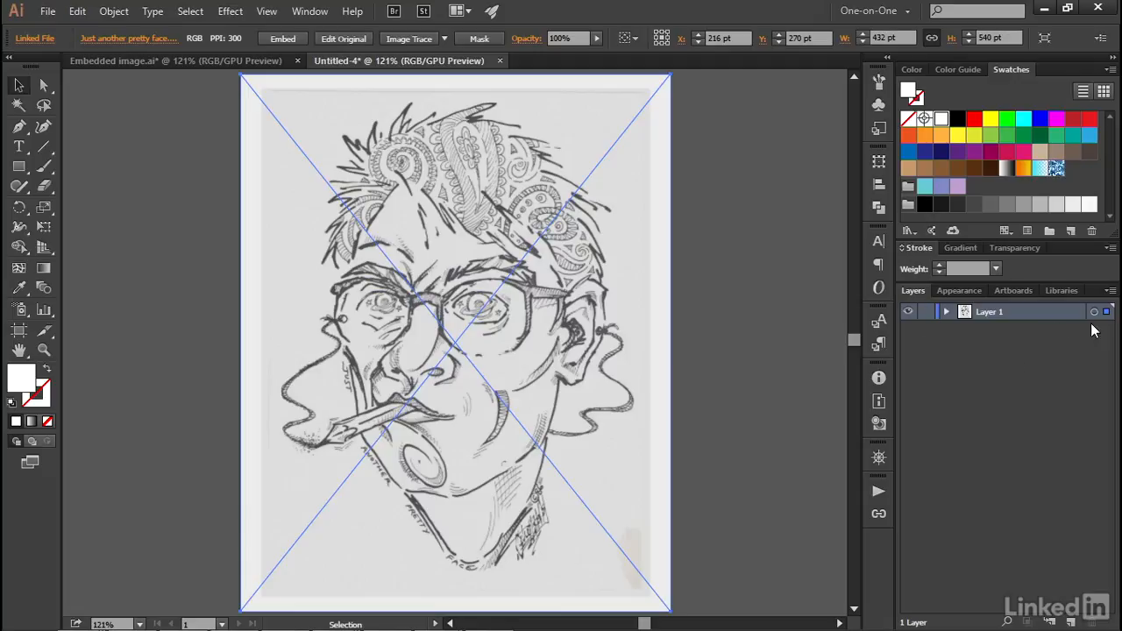
Step: Set the layer list's row size to a custom 70 pixels
click(1111, 291)
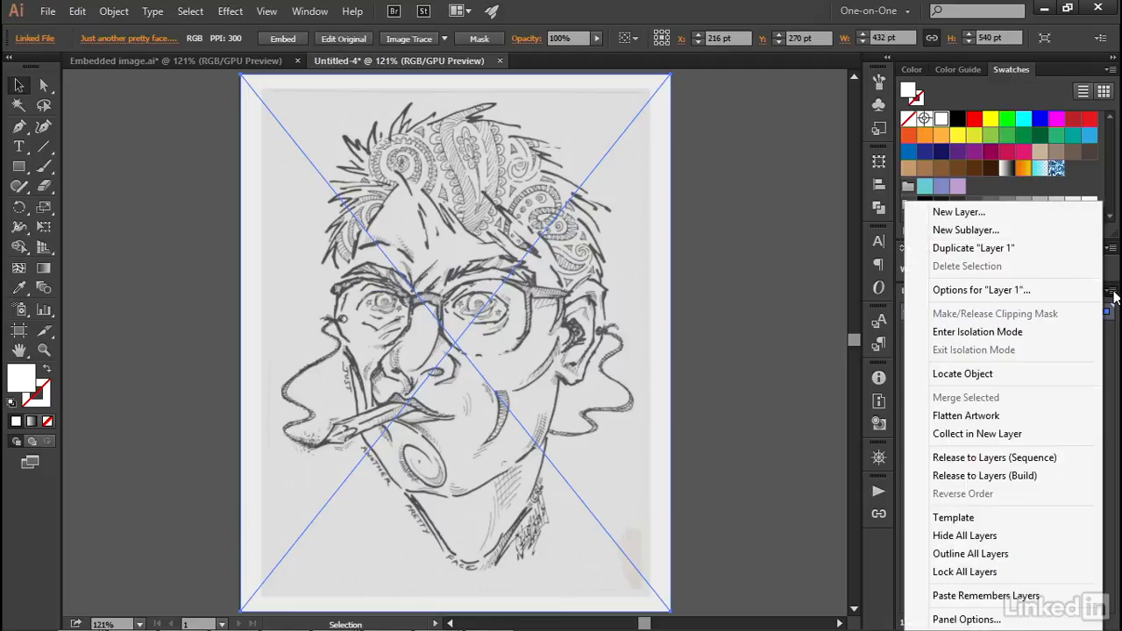
click(1021, 620)
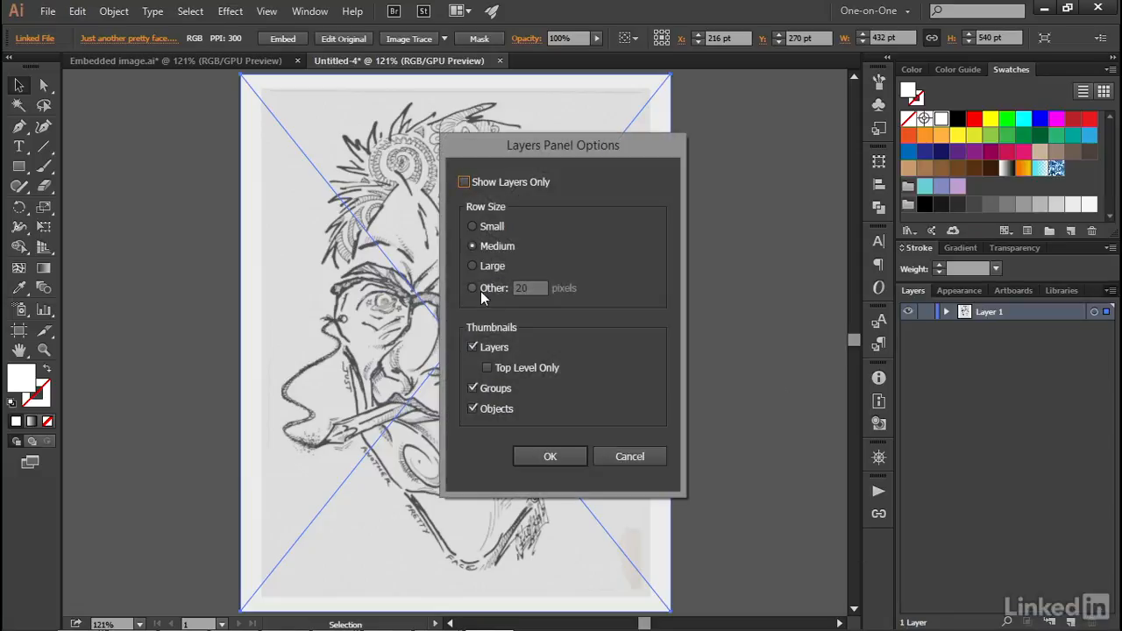
click(489, 291)
double_click(526, 287)
text(70)
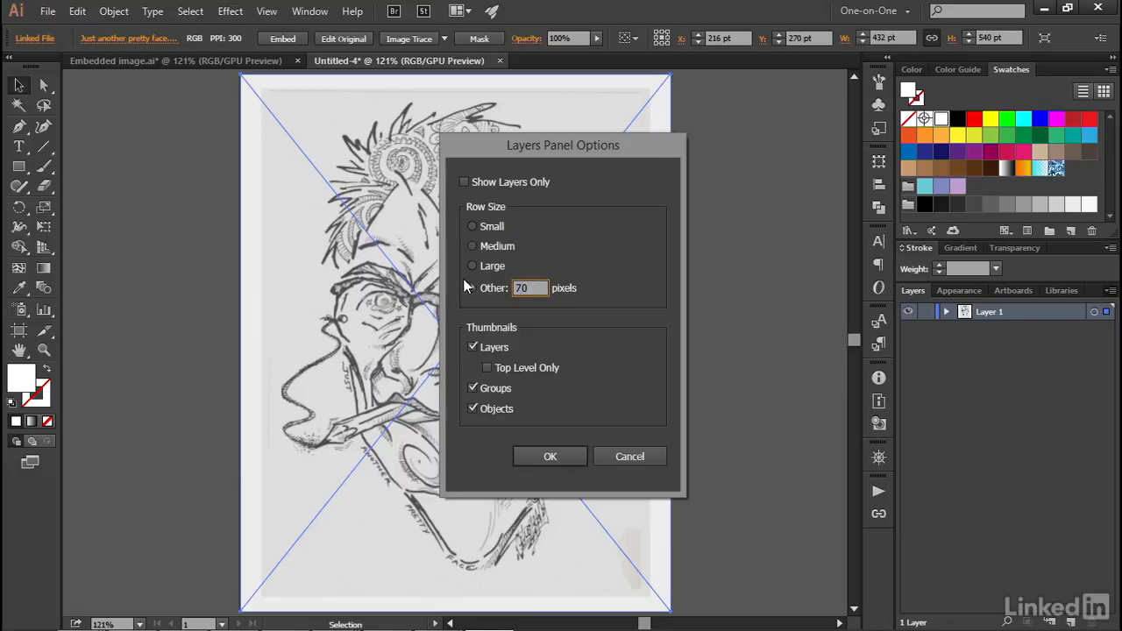
click(570, 456)
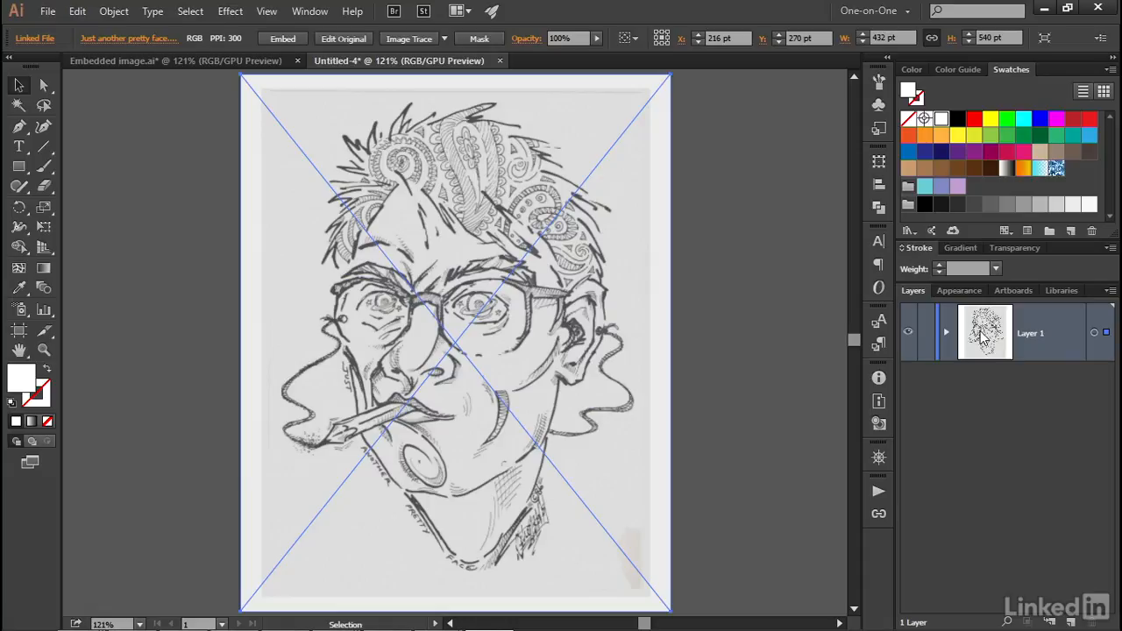
Step: Rename Layer 1 as tracing, and rename the linked image inside it as 300 ppi
double_click(1024, 332)
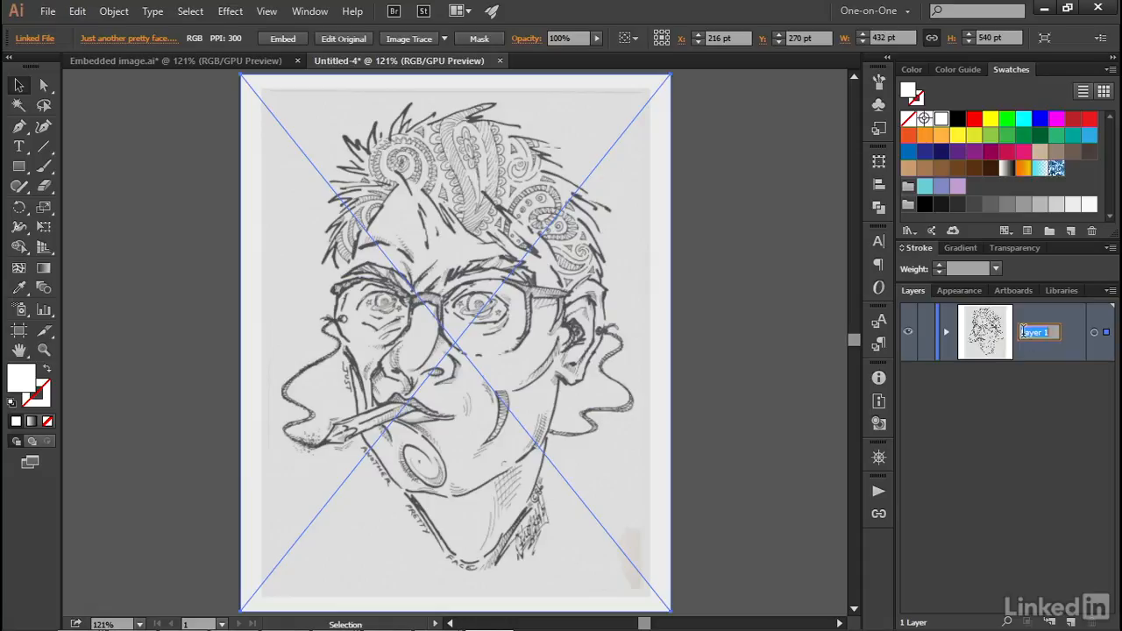
key(BackSpace)
text(tracing)
key(Return)
click(945, 332)
double_click(1044, 392)
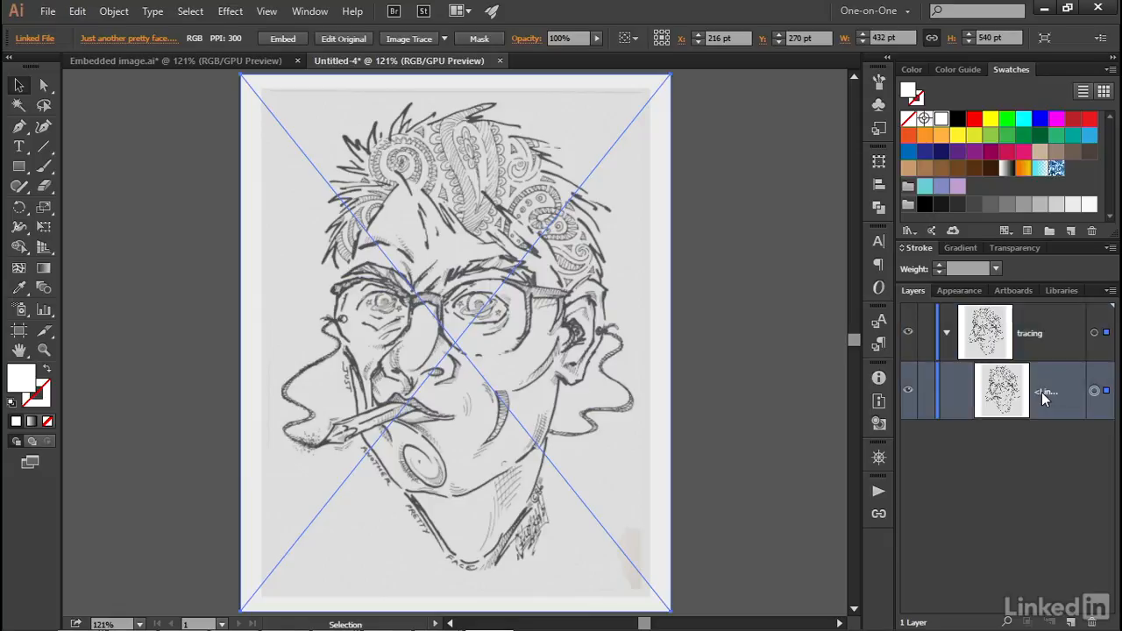
text(300 ppi)
key(Return)
Step: Compare the embedded image in Embedded image.ai with the linked image in Untitled-4
key(ctrl+Tab)
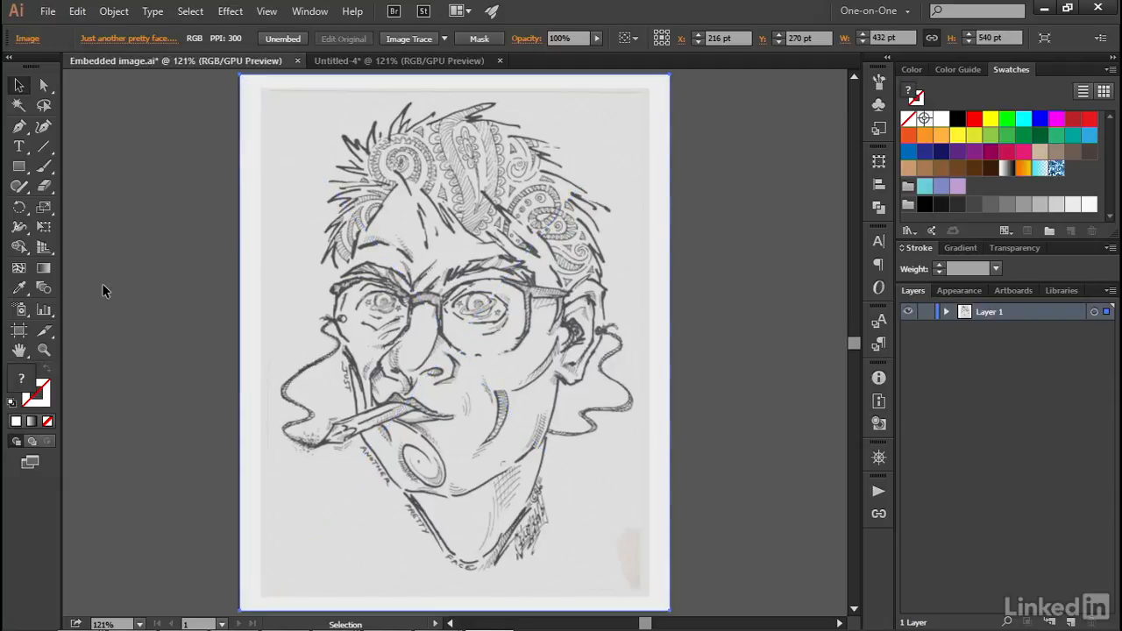
key(ctrl+Tab)
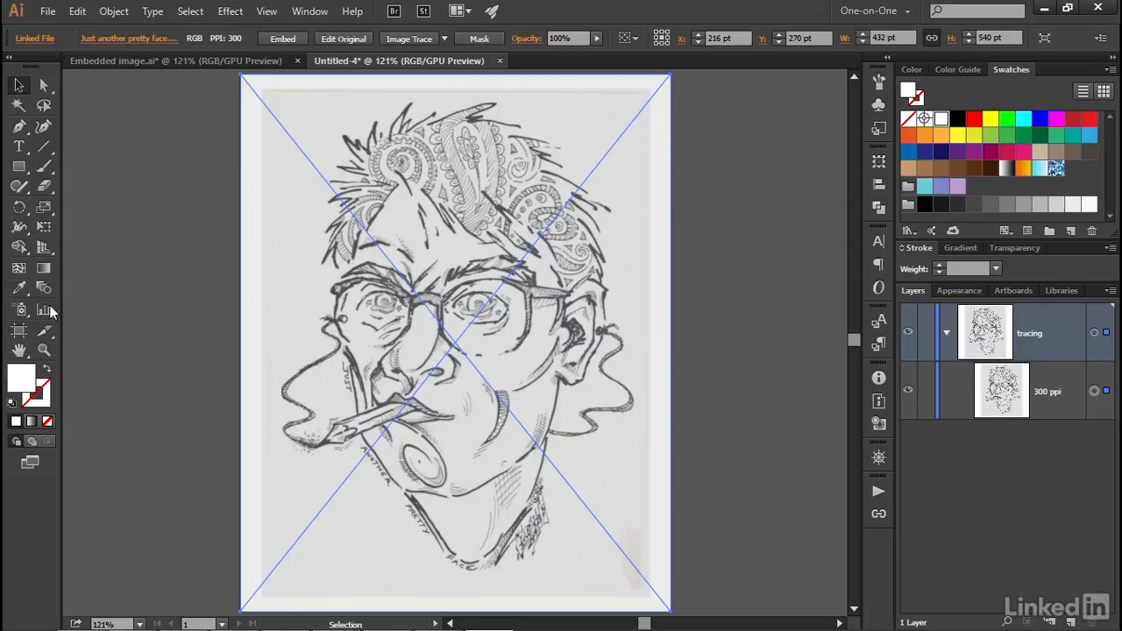